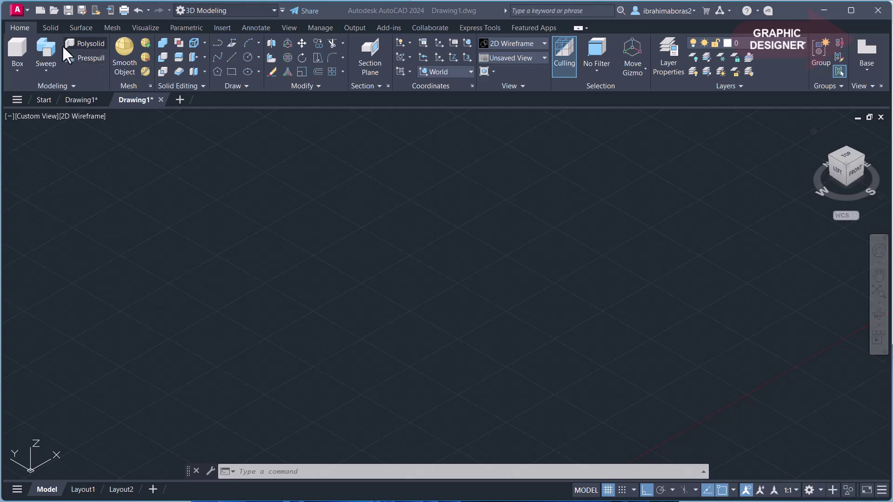
- Browse the extrude, loft, revolve, sweep and primitive solid options
left_click(46, 69)
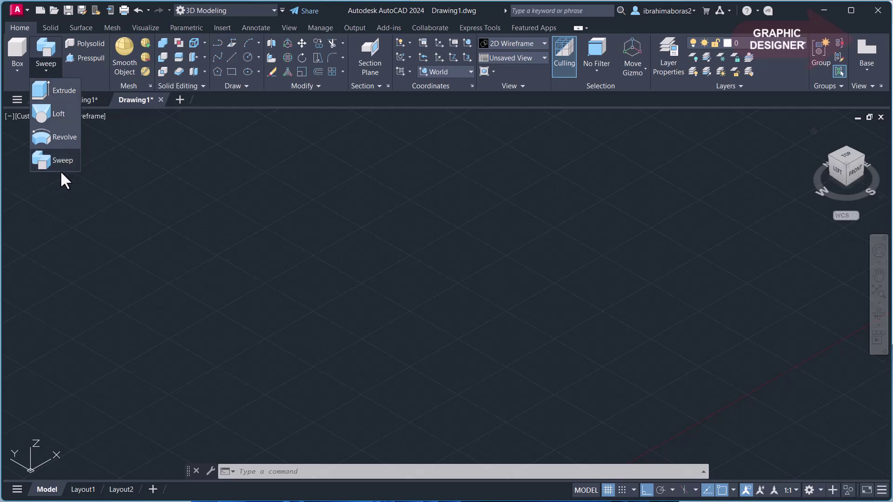
left_click(15, 71)
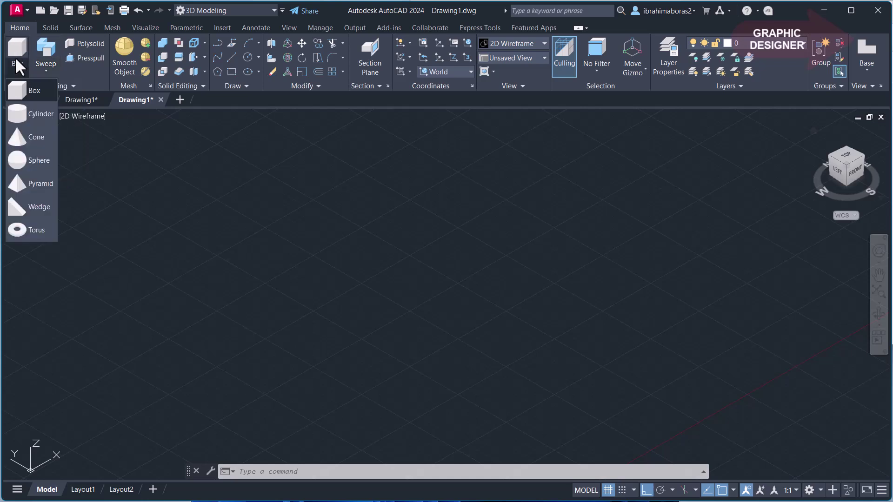
left_click(257, 172)
- Draw a rectangle as the outline for the walls
left_click(91, 44)
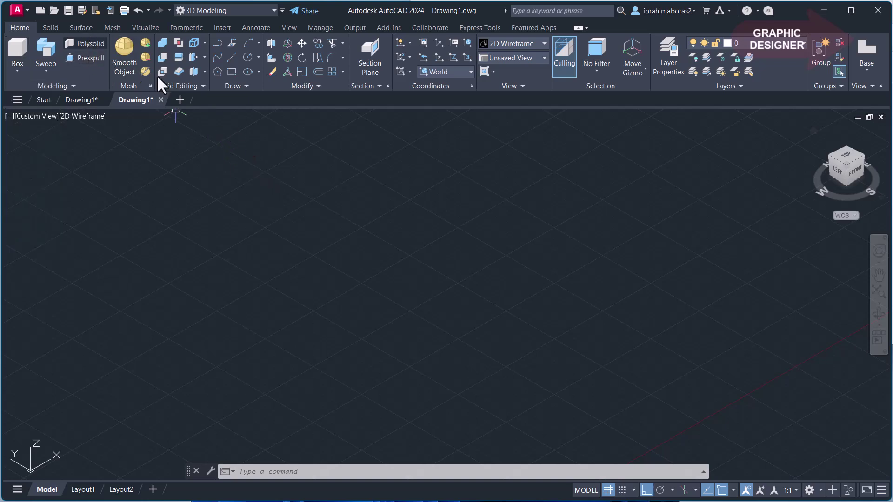
key("Escape")
left_click(231, 72)
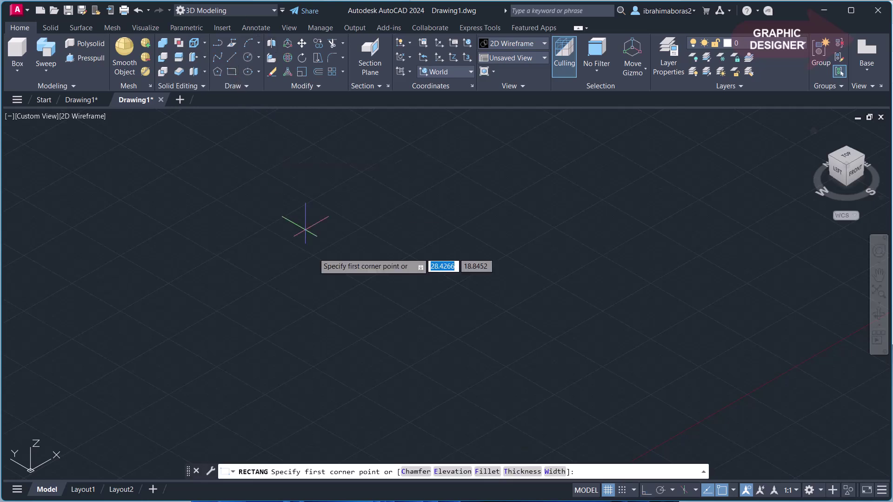
left_click(264, 297)
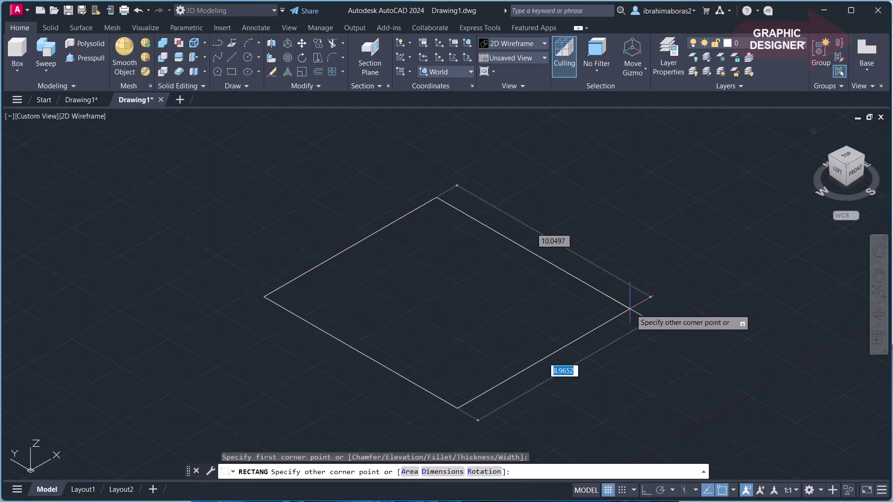
left_click(632, 309)
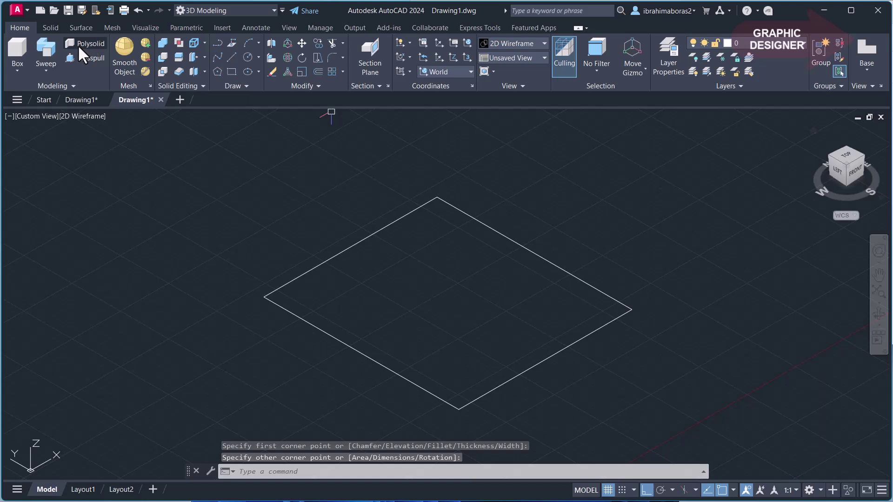
- Convert the rectangle into polysolid walls 4.5 high and 0.25 thick
left_click(77, 44)
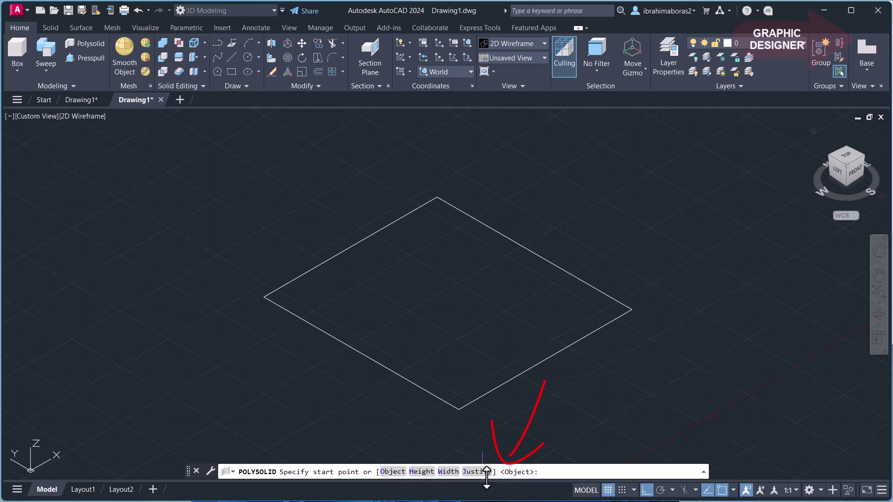
left_click(421, 472)
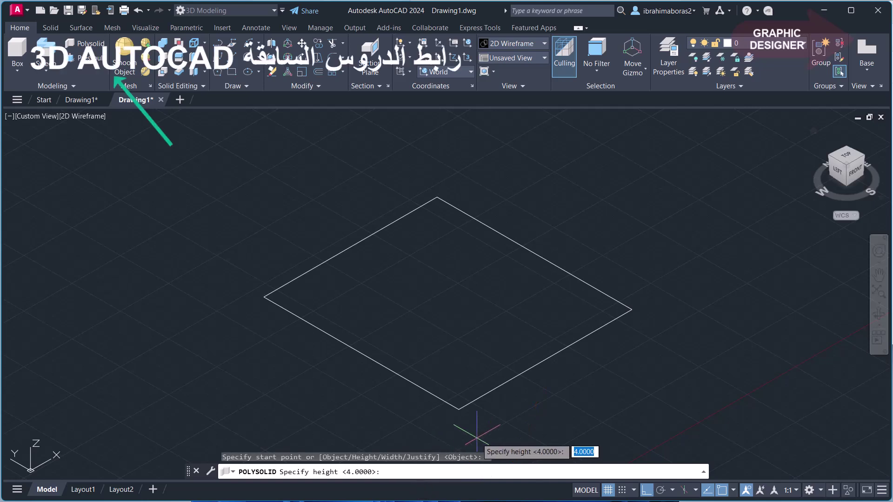
type("4.5")
key("Return")
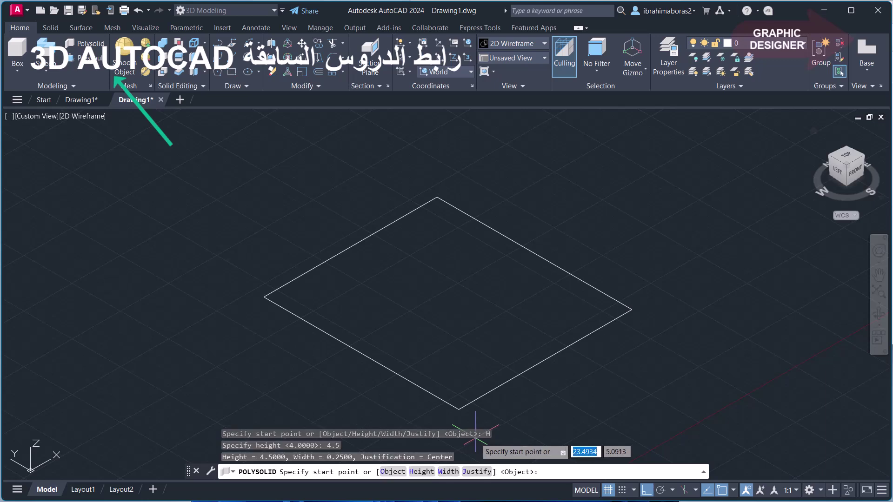
left_click(449, 472)
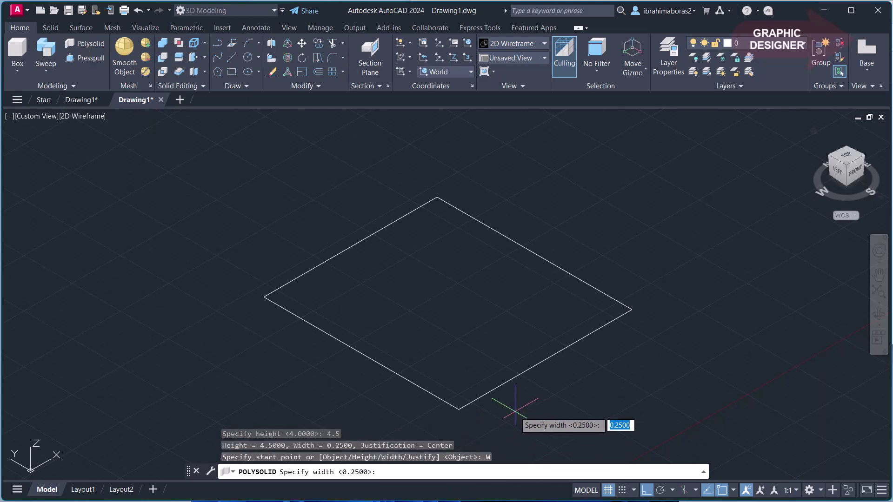
key("Return")
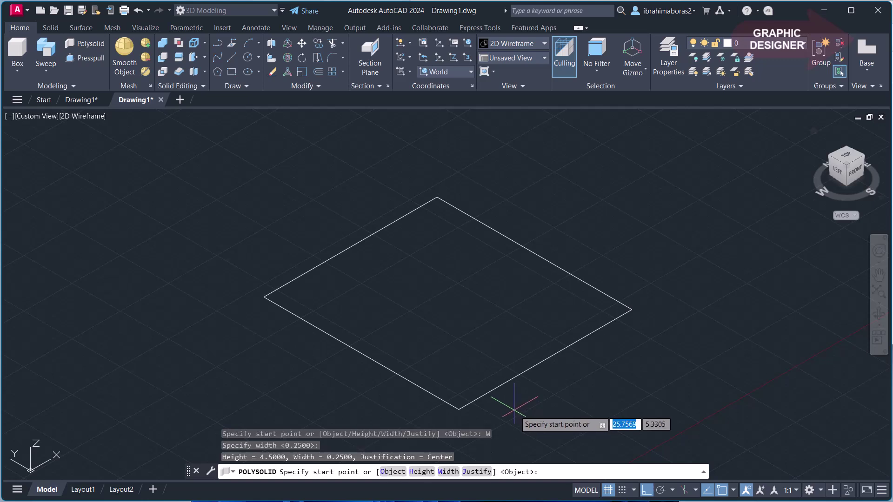
left_click(393, 472)
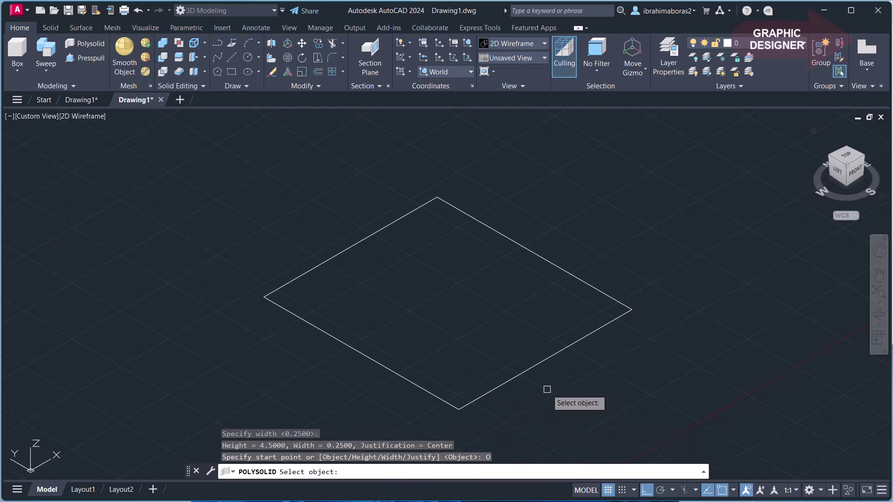
left_click(546, 358)
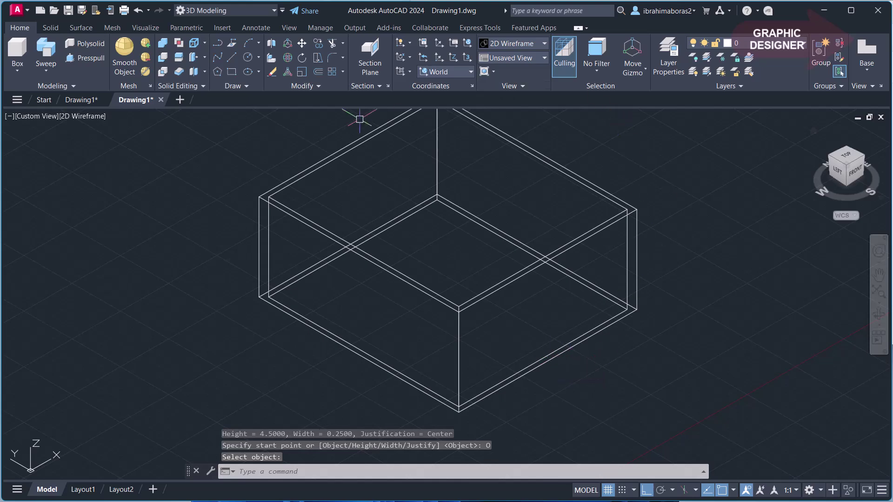
- Switch the viewport visual style to Shaded so the wall box shows as a solid
scroll(413, 296, "down", 3)
scroll(409, 289, "up", 3)
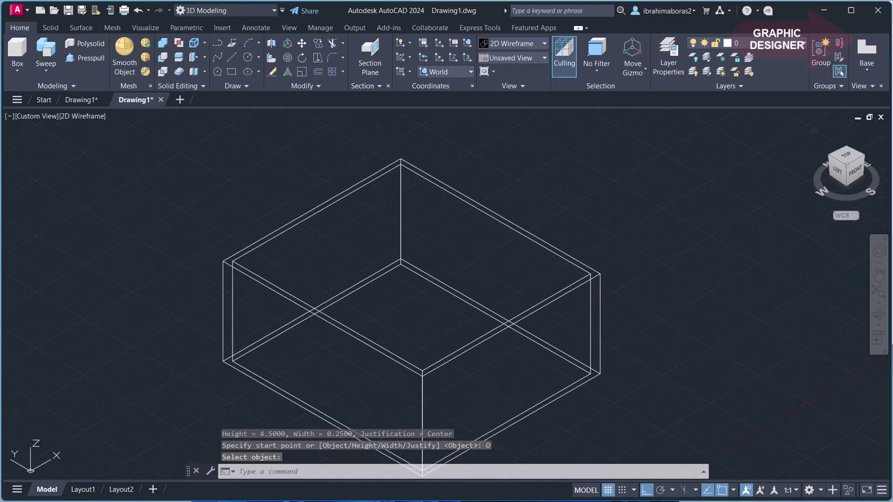
middle_click_drag(408, 247, 436, 246)
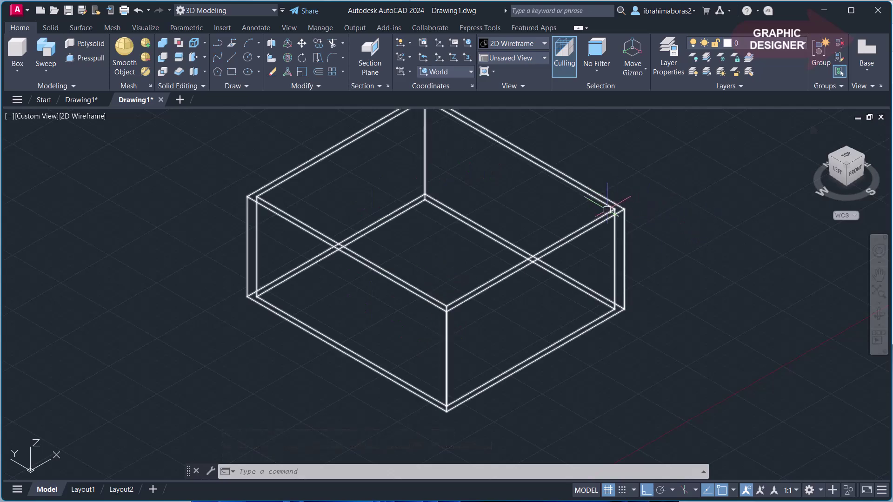
scroll(607, 210, "up", 2)
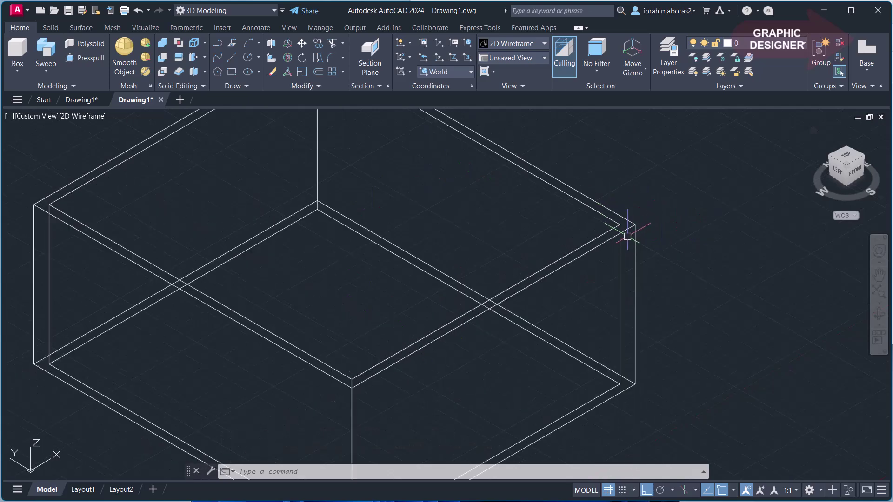
scroll(627, 237, "down", 2)
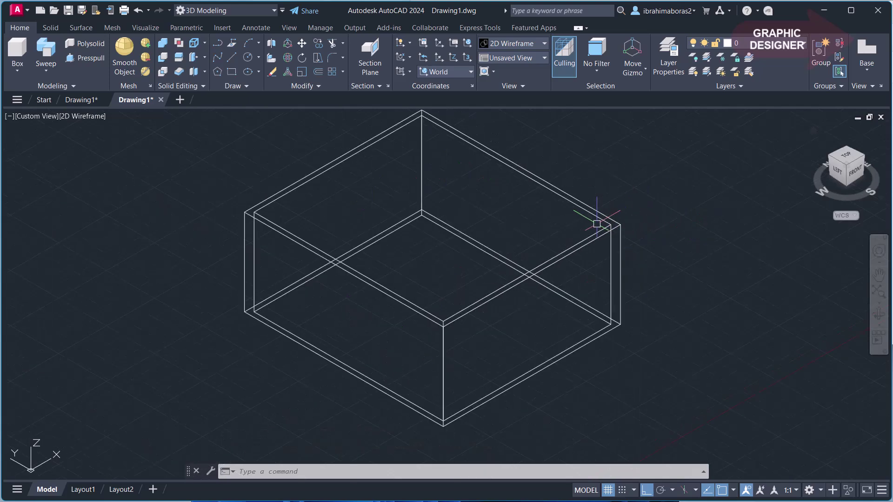
left_click(78, 116)
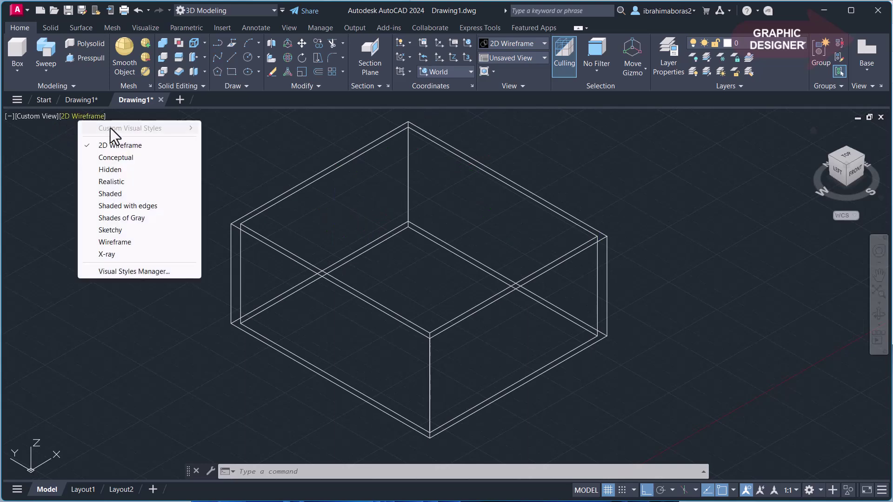
left_click(122, 192)
left_click(435, 166)
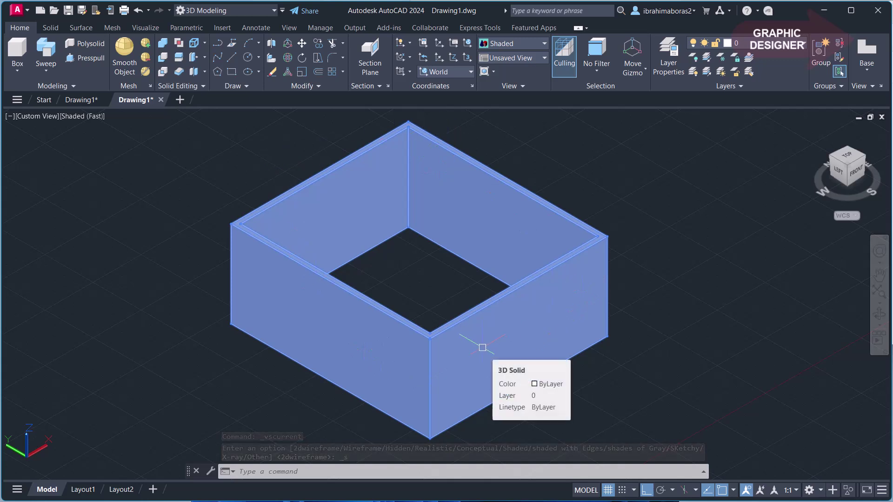
key("Escape")
scroll(591, 305, "down", 2)
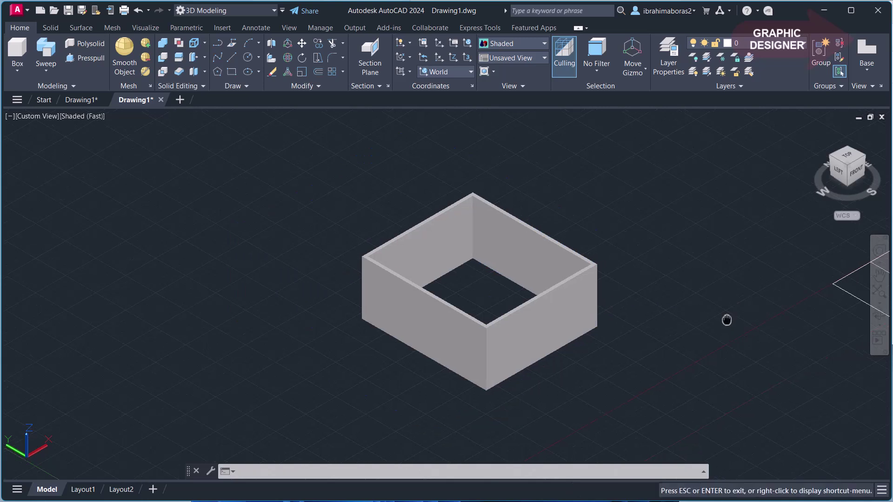
- Pan the view to centre the rounded-end floor-plan outline
middle_click_drag(726, 320, 279, 333)
scroll(559, 359, "up", 2)
middle_click_drag(558, 359, 524, 366)
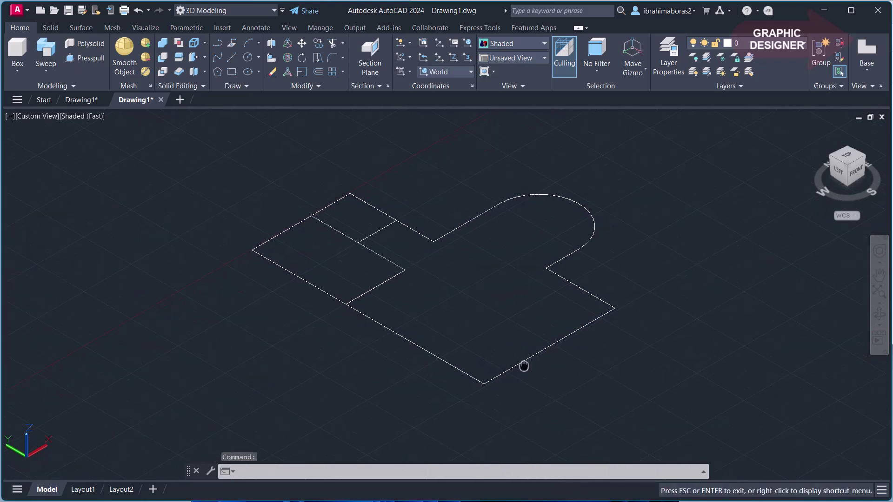
key("Escape")
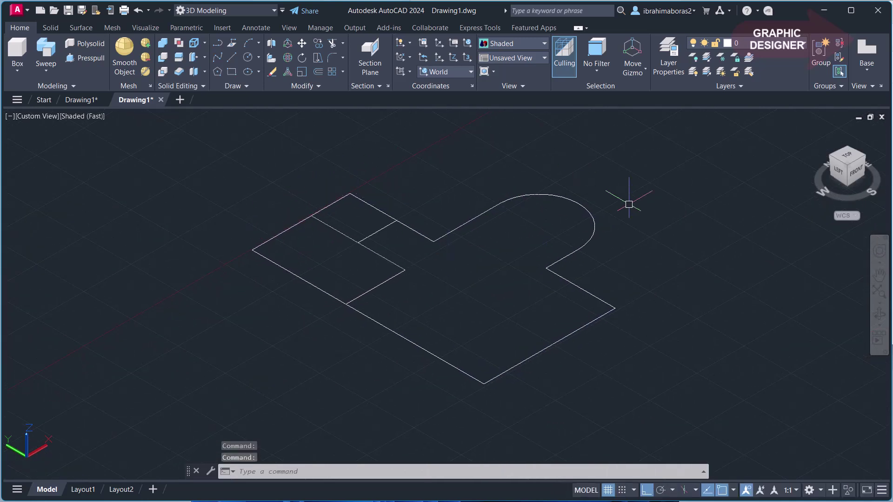
middle_click_drag(460, 239, 388, 260)
key("Escape")
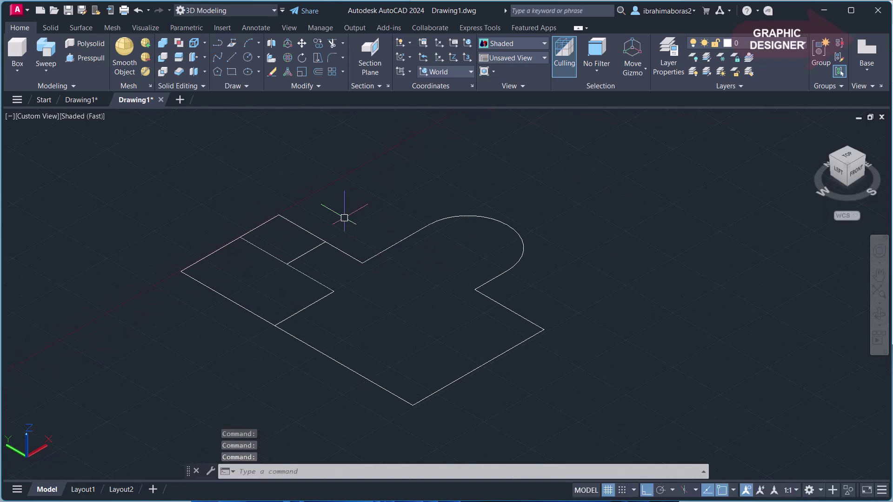
- Turn the floor-plan outline into polysolid walls using the Object option
left_click(92, 43)
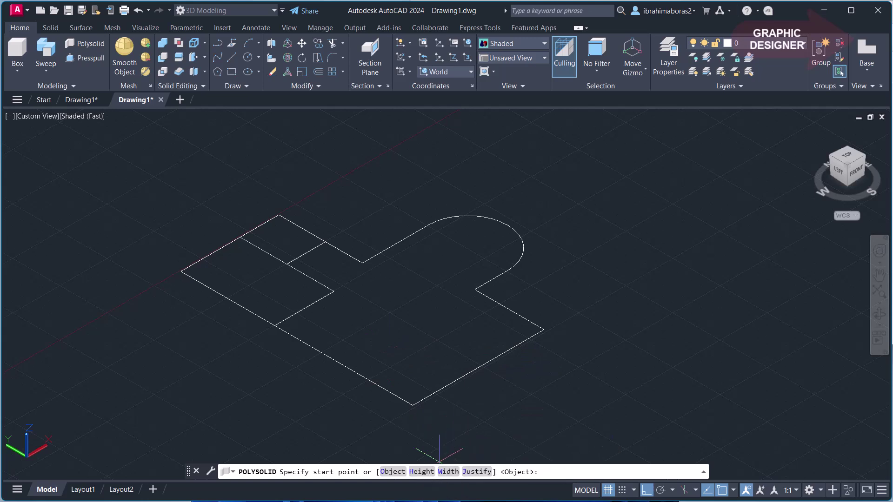
left_click(392, 472)
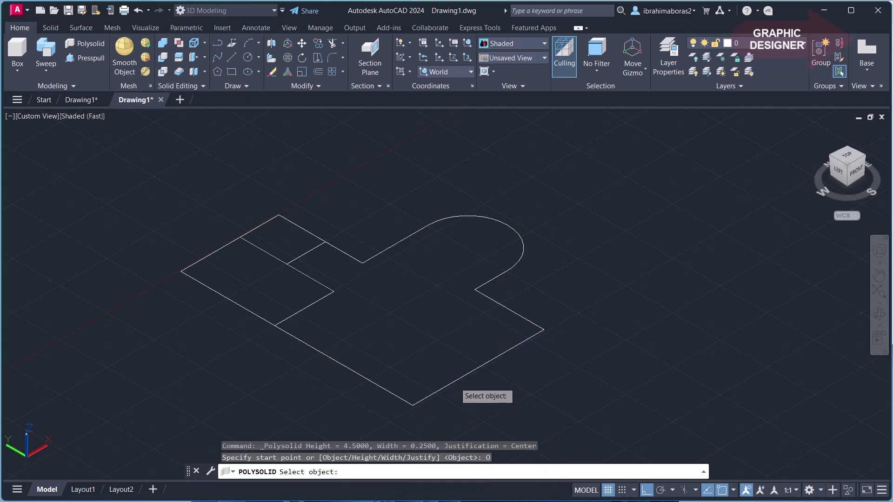
left_click(458, 380)
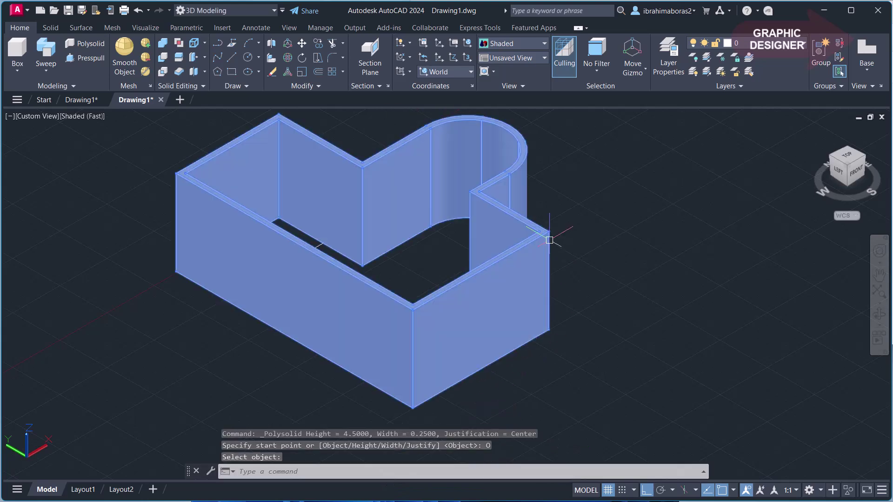
scroll(550, 240, "up", 3)
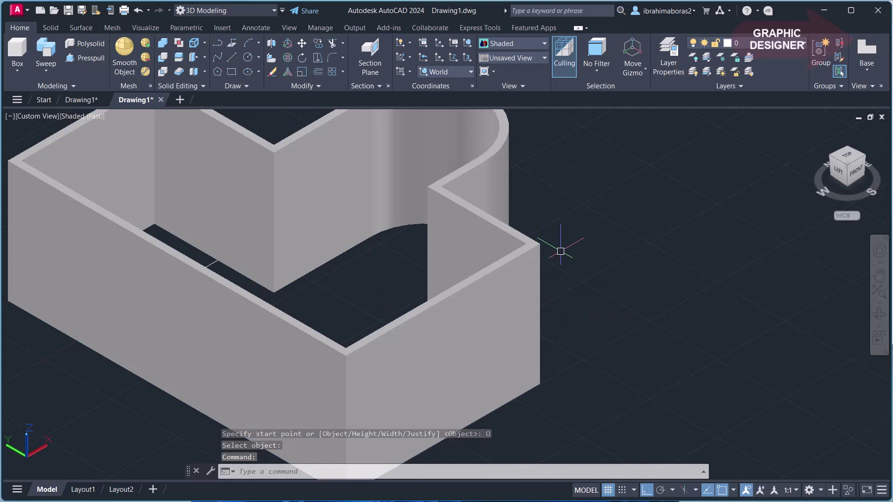
mouse_move(560, 252)
middle_mouse_down("shift")
mouse_move(562, 270)
mouse_move(508, 281)
mouse_move(471, 257)
mouse_move(516, 269)
mouse_move(289, 275)
middle_mouse_up("shift")
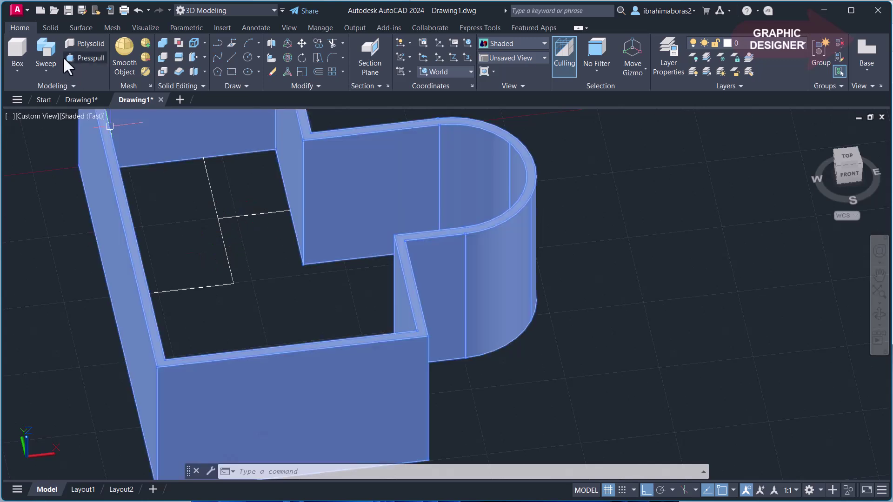
- Draw a 0.15-wide partition wall between two corner points in the left room
left_click(80, 42)
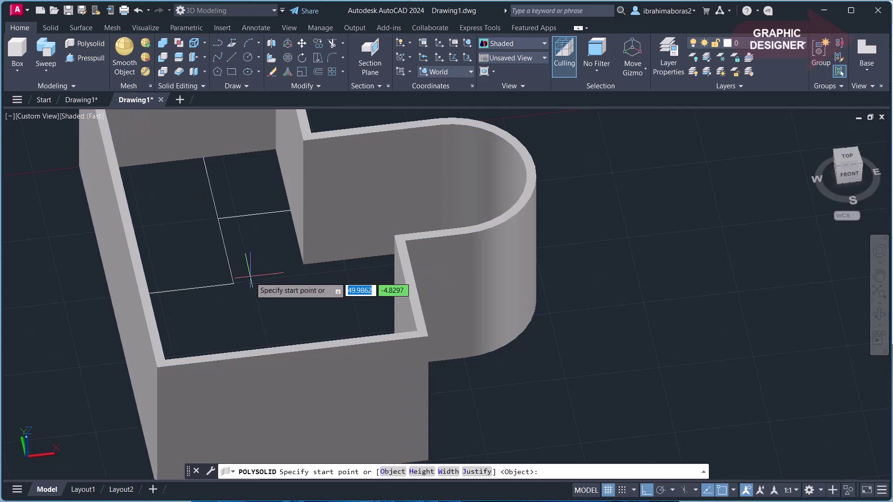
left_click(446, 476)
type(".15")
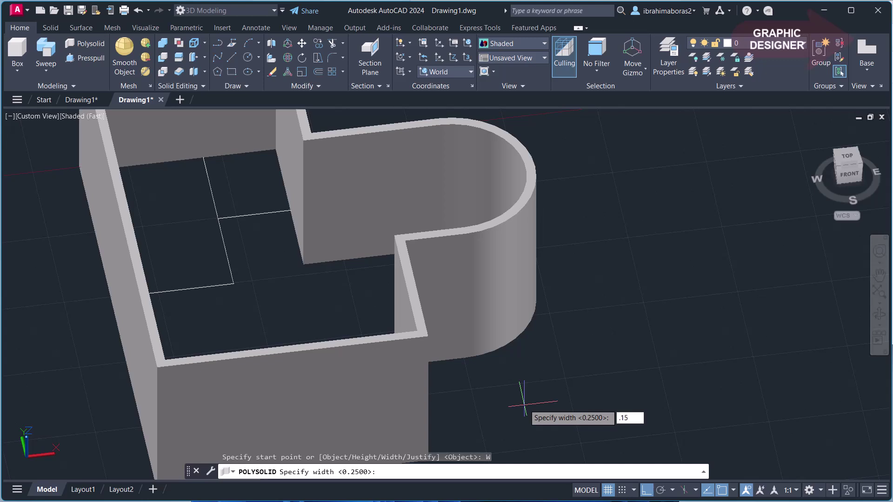
key("Return")
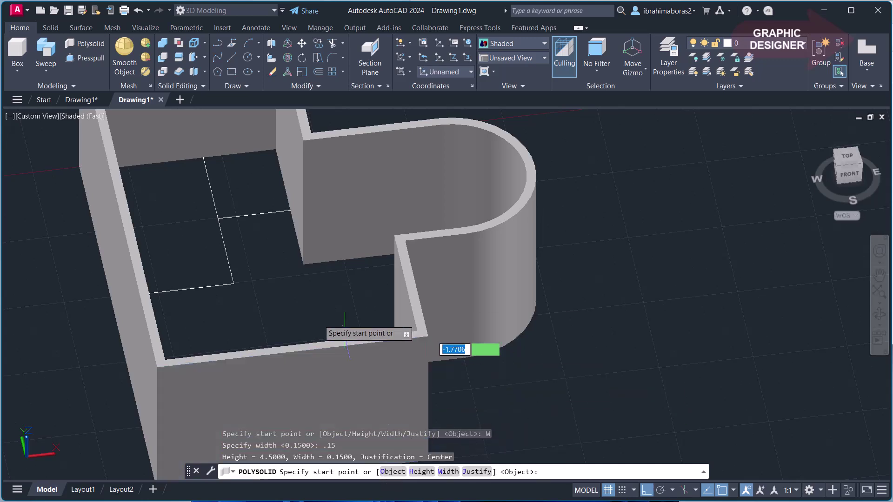
left_click(202, 154)
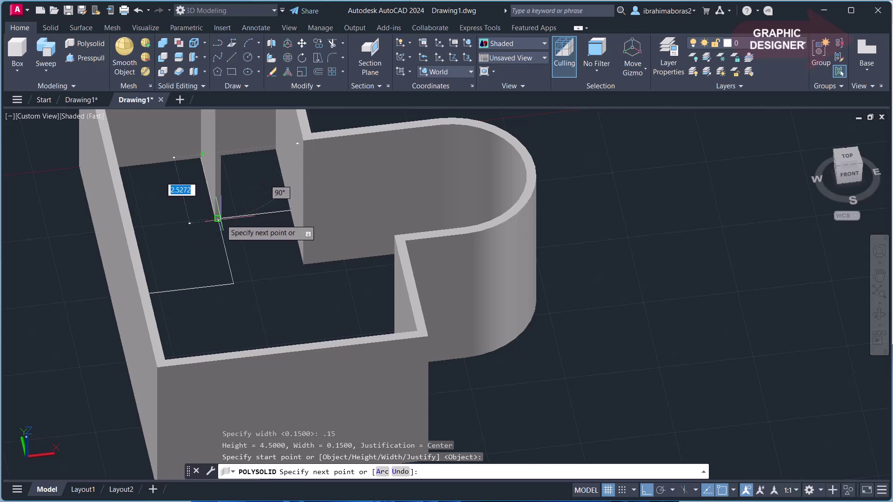
left_click(237, 278)
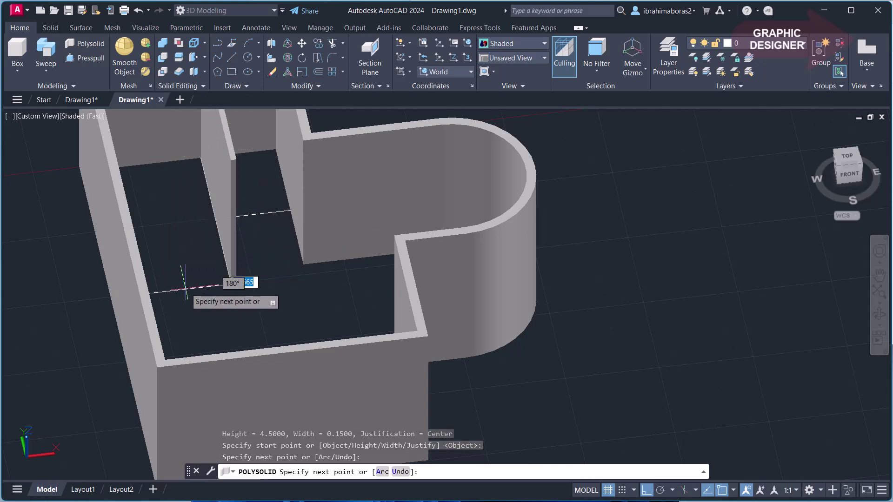
middle_click_drag(183, 289, 142, 281, "shift")
scroll(142, 280, "up", 2)
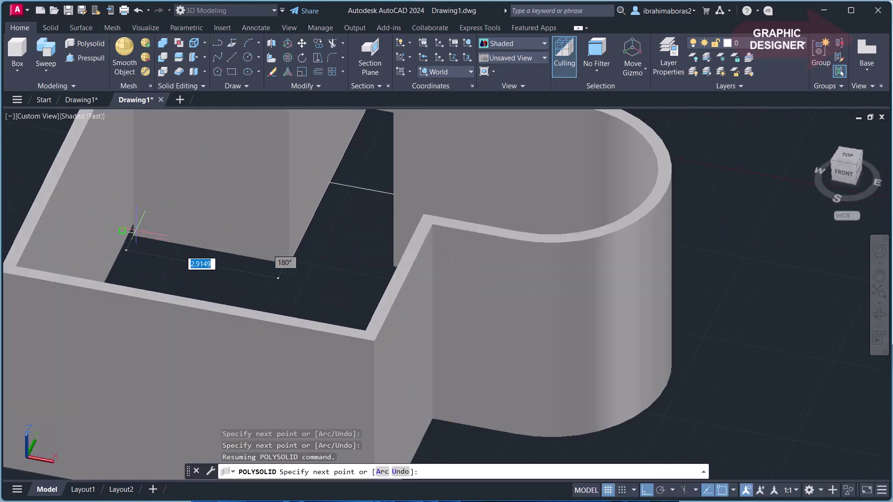
scroll(216, 242, "down", 5)
middle_click_drag(217, 249, 224, 251, "shift")
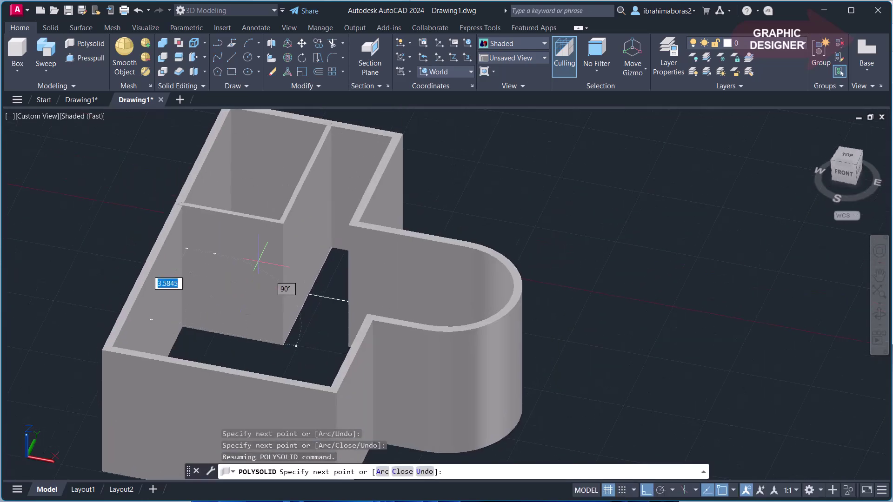
right_click(307, 274)
left_click(310, 283)
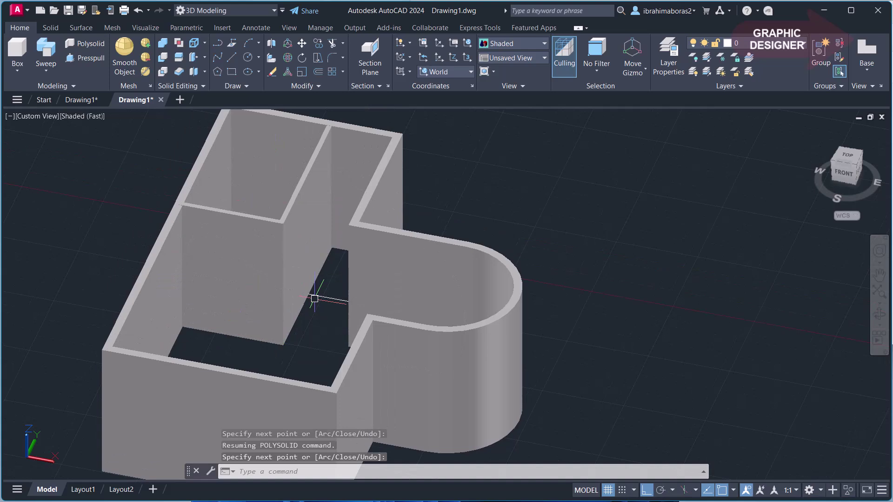
- Switch the viewport visual style to 2D Wireframe
middle_click_drag(317, 318, 369, 319, "shift")
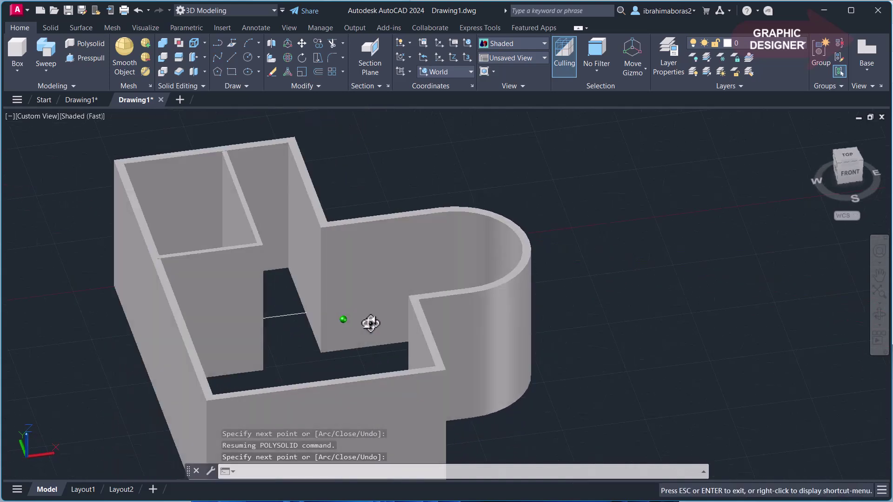
key("Return")
scroll(277, 302, "up", 2)
left_click(209, 205)
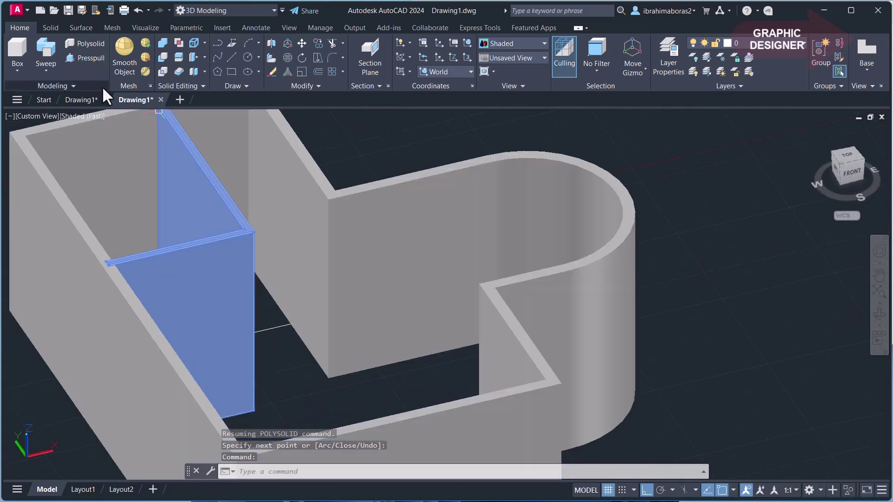
left_click(79, 116)
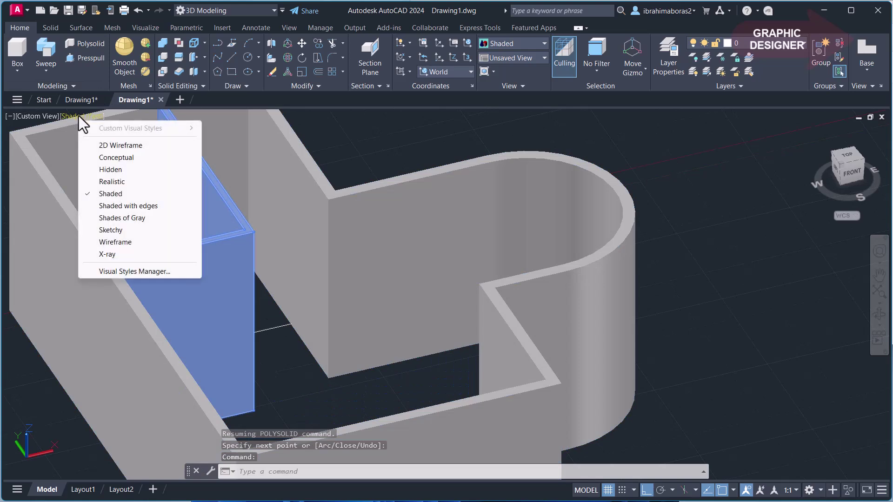
left_click(98, 142)
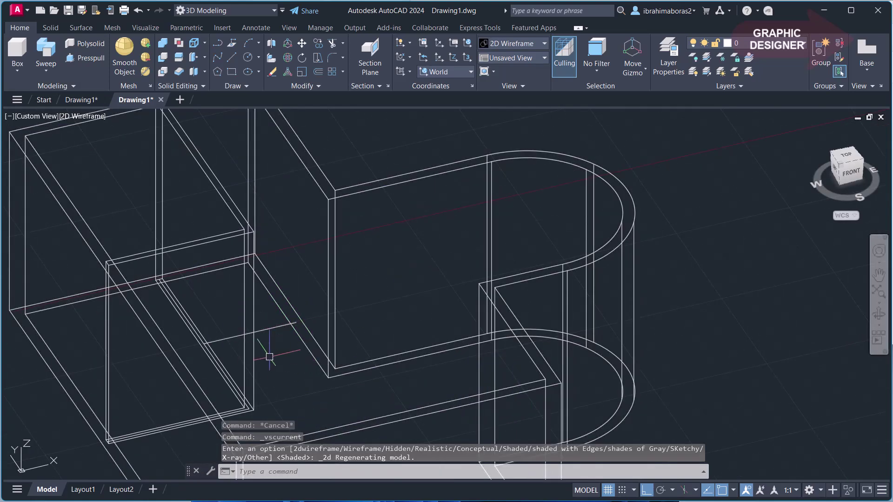
- Draw a second polysolid partition wall between two points inside the left room
left_click(84, 43)
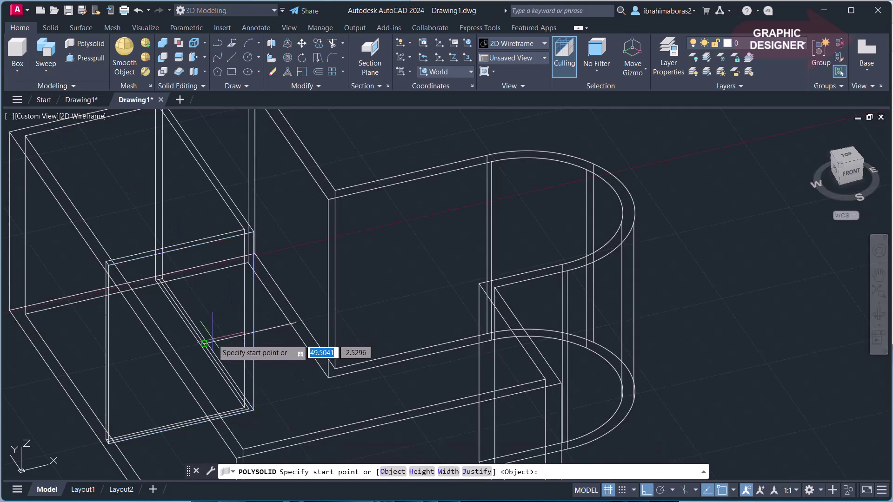
left_click(204, 344)
left_click(276, 332)
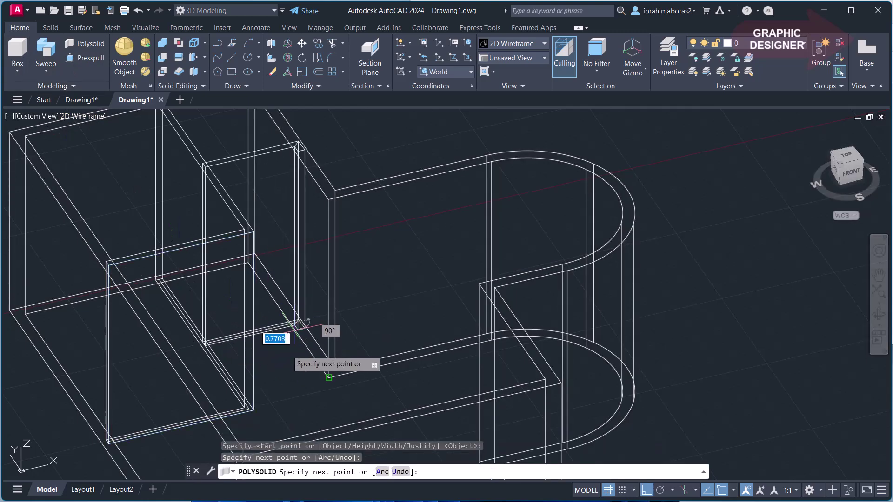
right_click(283, 336)
left_click(308, 342)
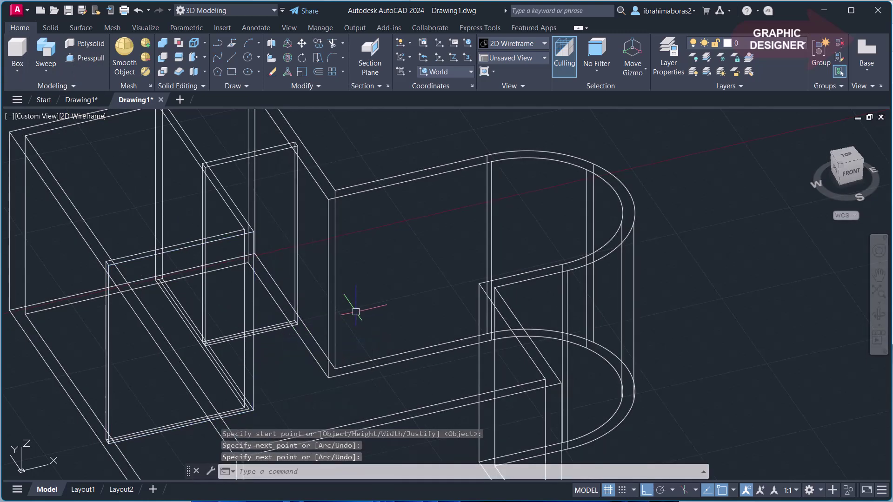
middle_click_drag(355, 309, 321, 354, "shift")
scroll(295, 303, "down", 3)
mouse_move(295, 303)
middle_mouse_down("shift")
mouse_move(313, 256)
mouse_move(294, 331)
mouse_move(205, 170)
middle_mouse_up("shift")
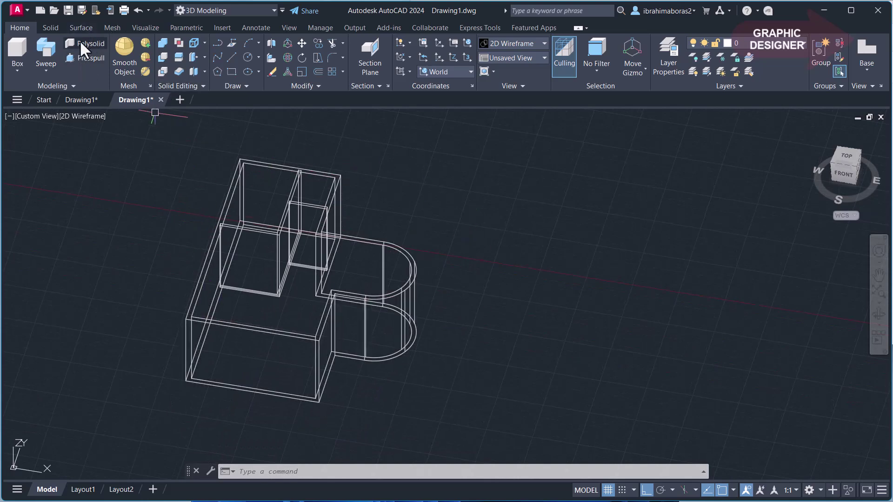
- Set the viewport visual style back to Shaded
left_click(81, 115)
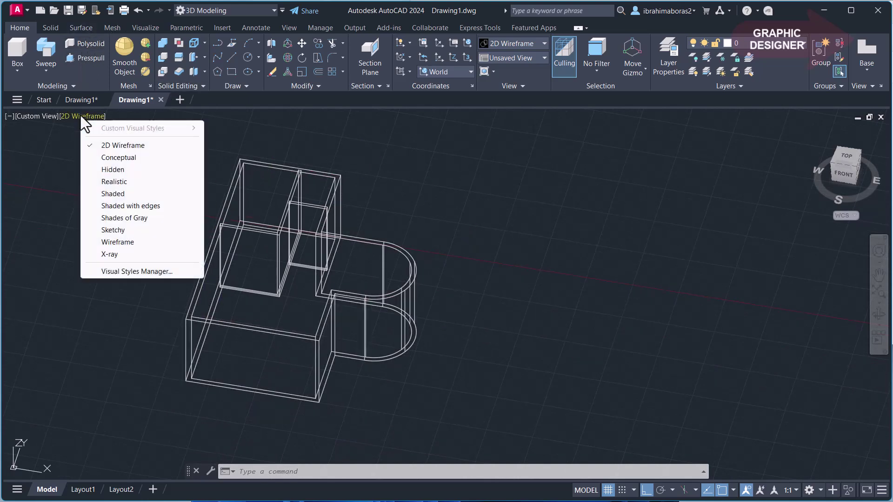
left_click(135, 193)
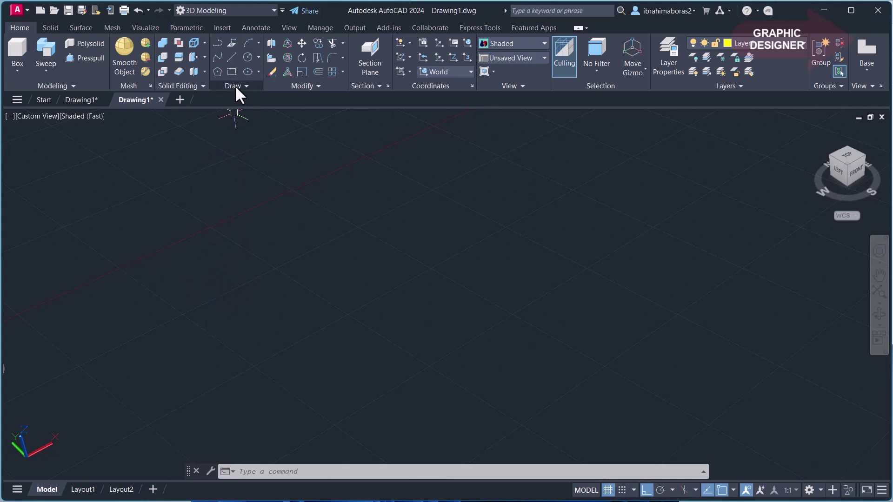
- Draw a rectangle and press-pull it 15 units up into a solid box
left_click(231, 71)
left_click(159, 295)
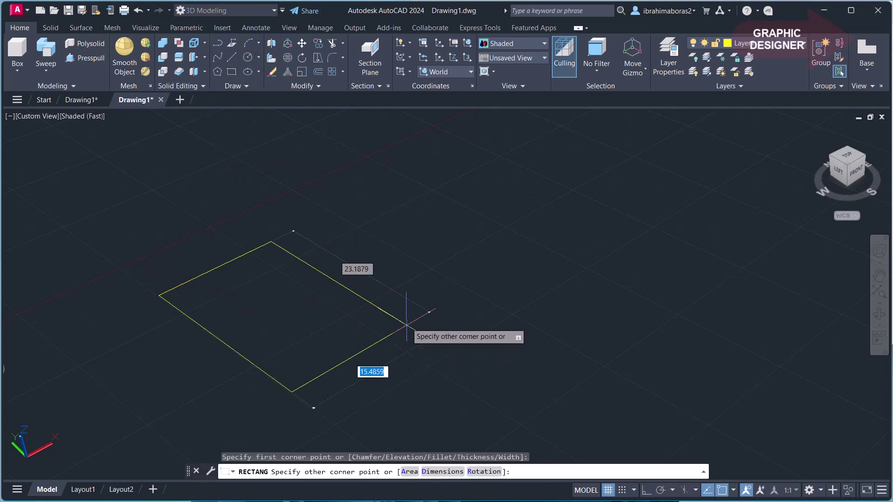
left_click(436, 302)
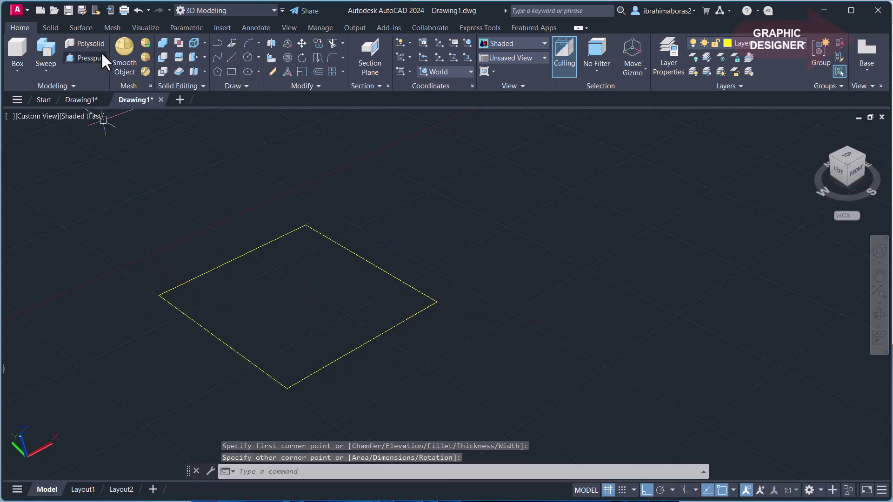
left_click(87, 61)
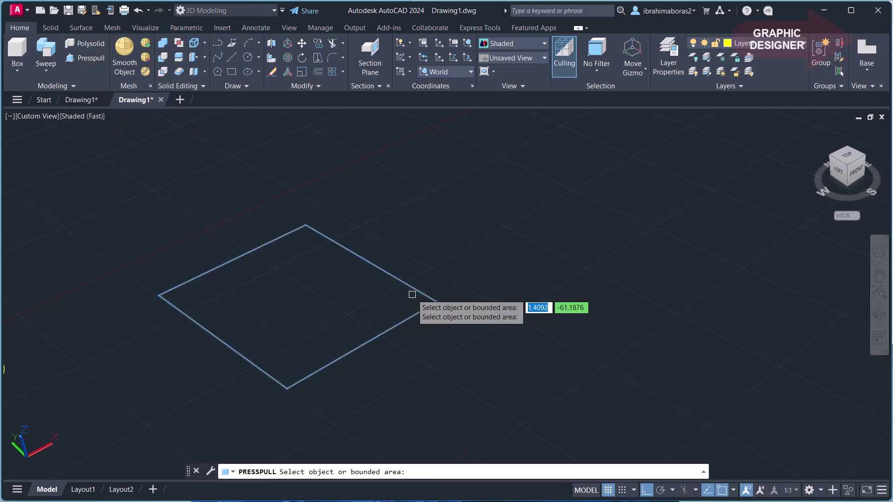
left_click(389, 328)
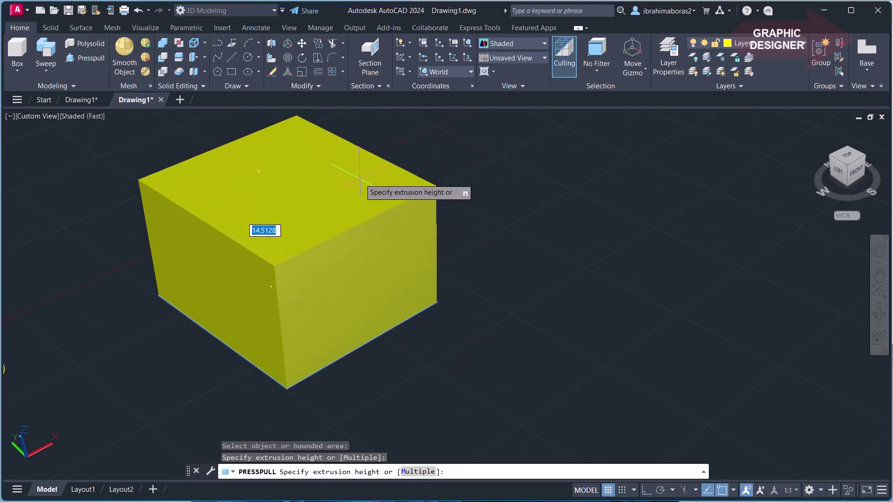
type("15")
key("Return")
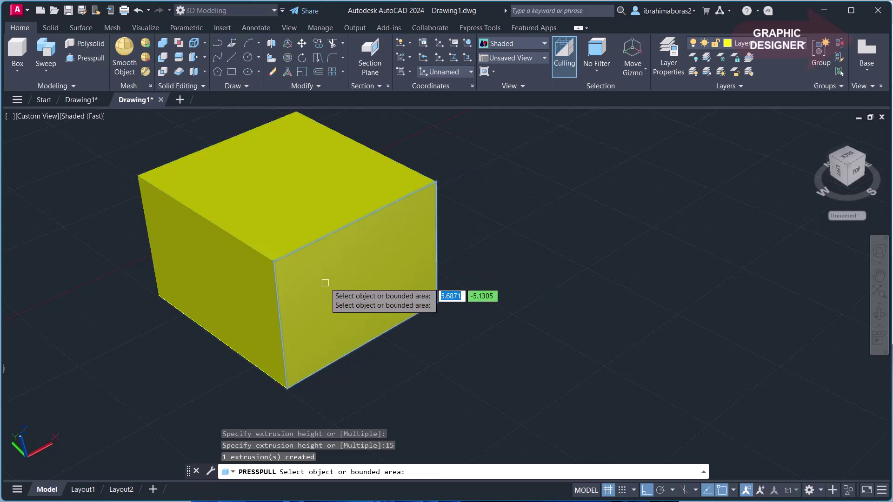
- Press-pull the box's right face outward and lower its top face
left_click(325, 283)
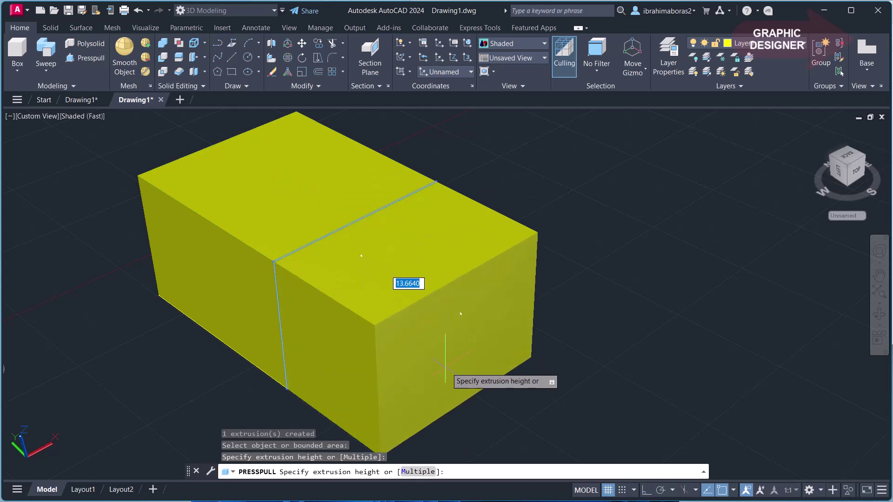
left_click(413, 309)
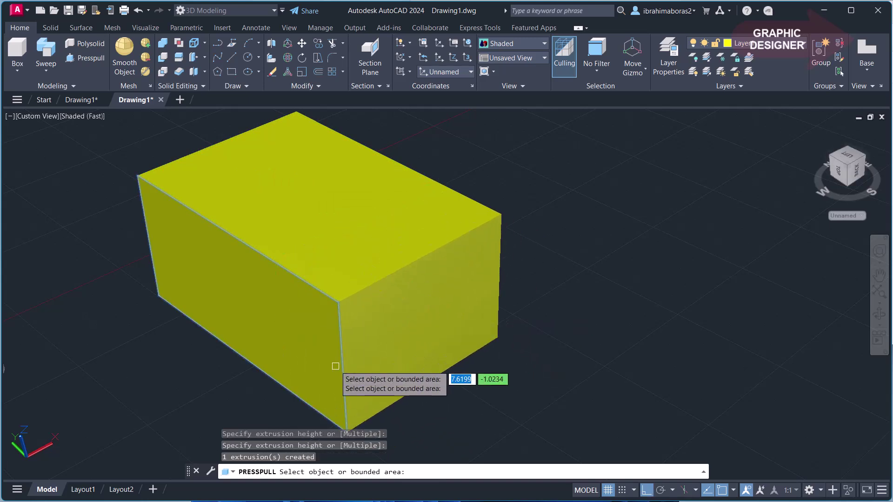
left_click(340, 182)
left_click(315, 250)
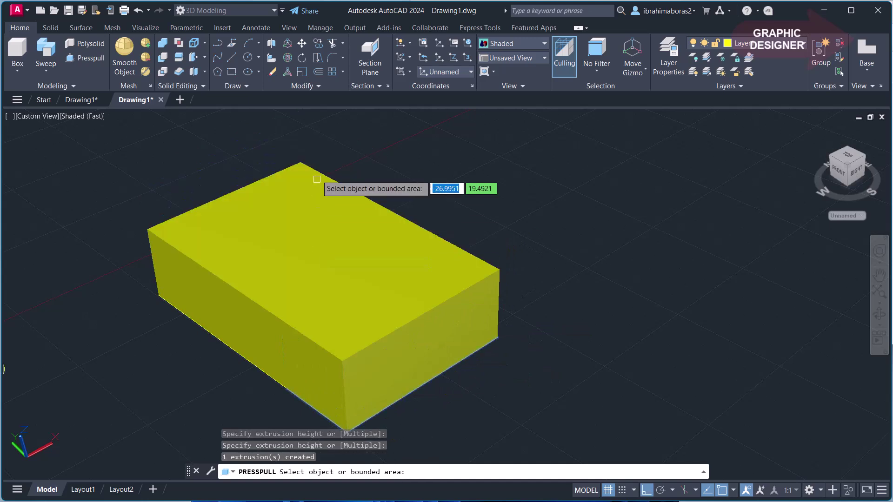
- Widen the box from its front face, raise the top, then undo to the flat rectangle
left_click(282, 349)
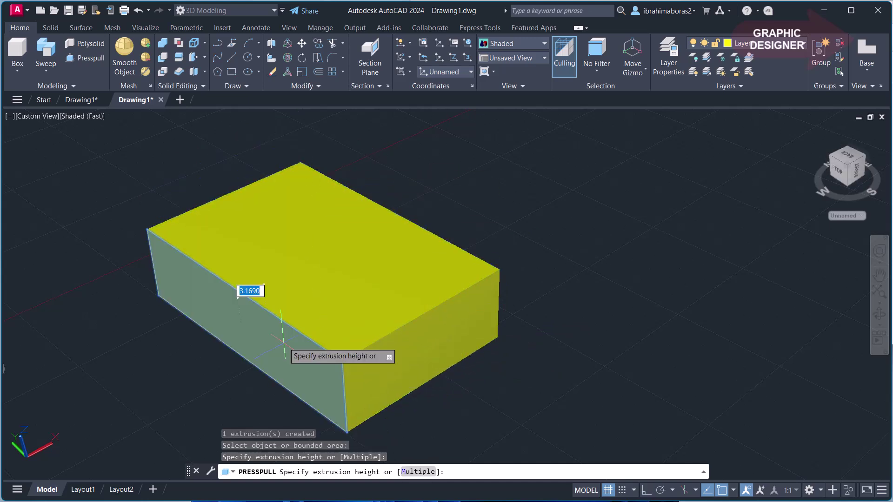
left_click(195, 360)
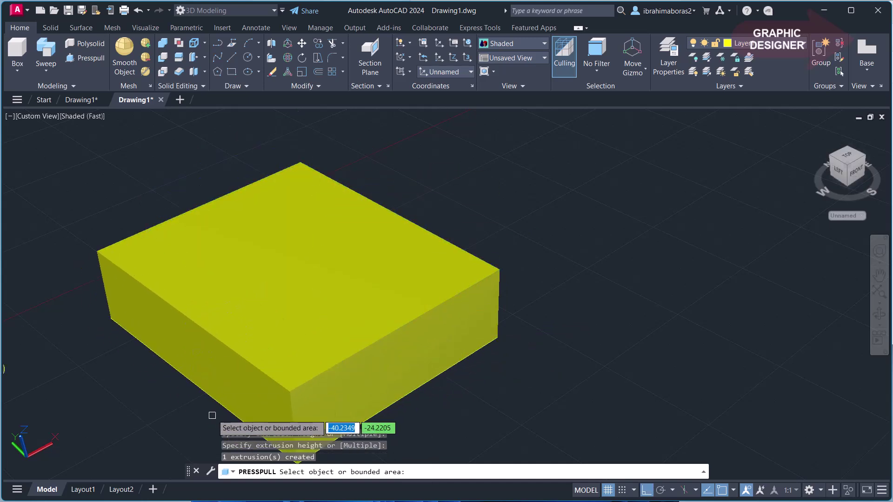
left_click(318, 286)
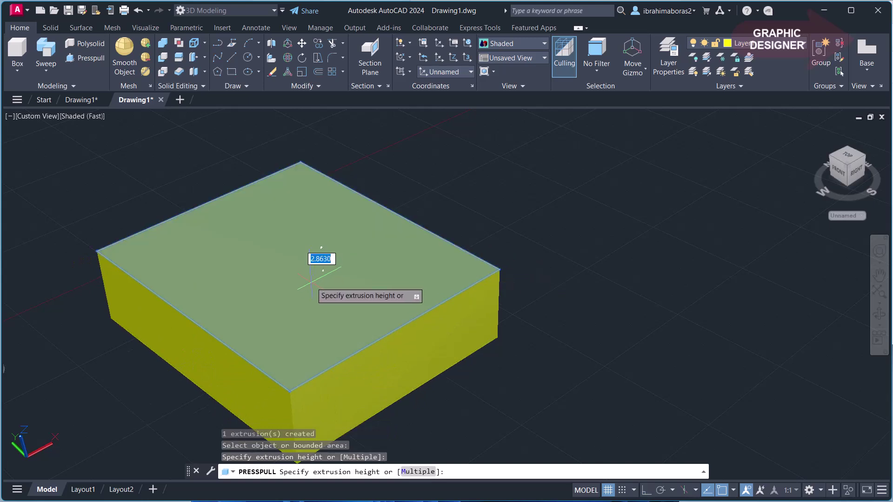
left_click(480, 174)
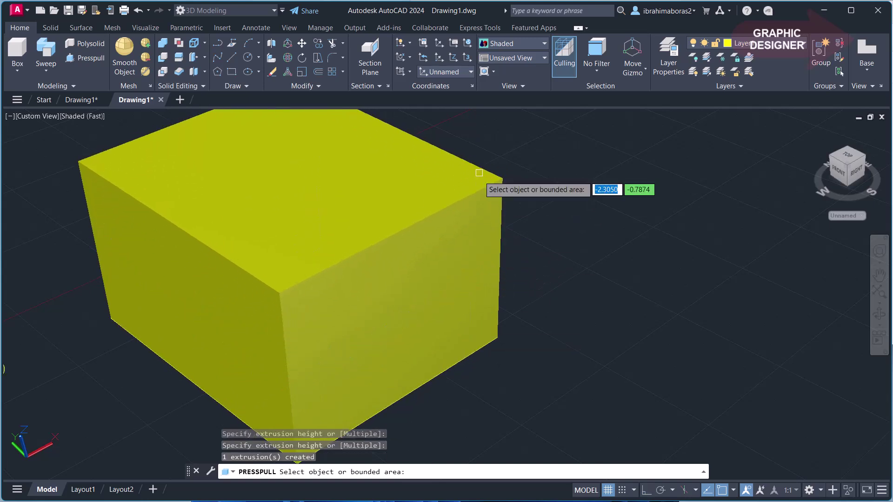
key("Return")
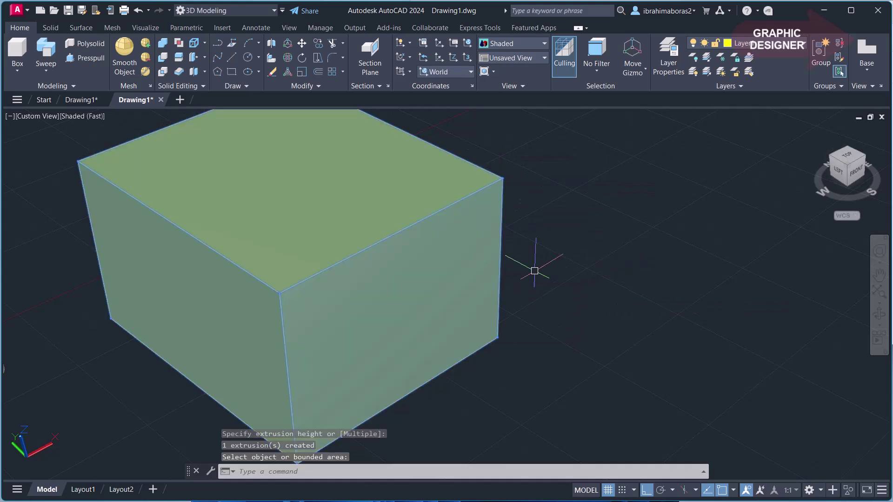
type("U")
key("Return")
type("U")
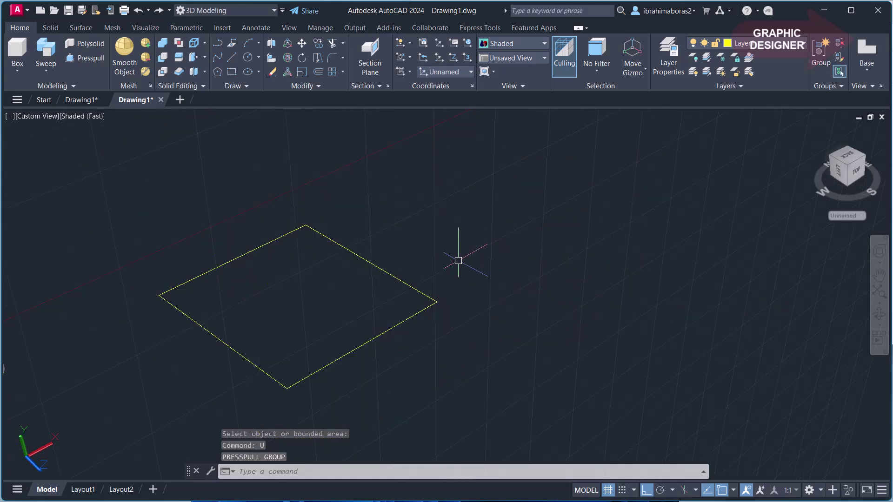
- Copy the rectangle to the upper right, then begin press-pulling the original
type("o")
key("Return")
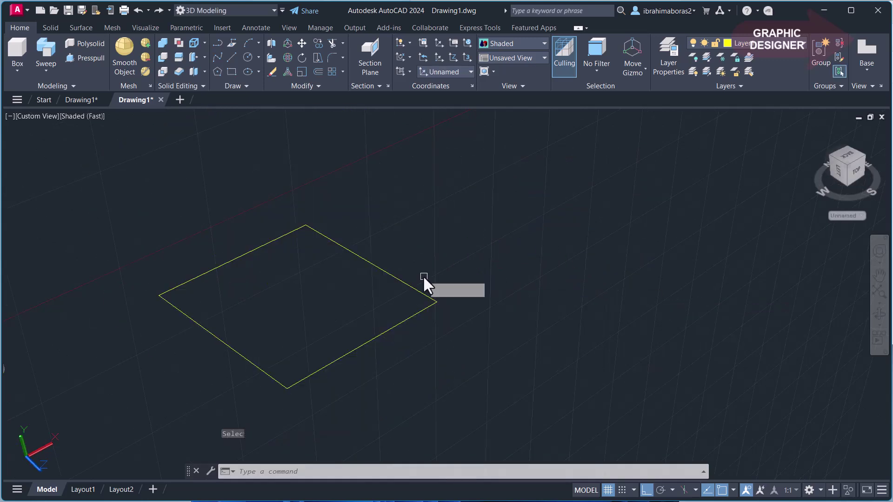
left_click(423, 310)
key("Return")
left_click(456, 330)
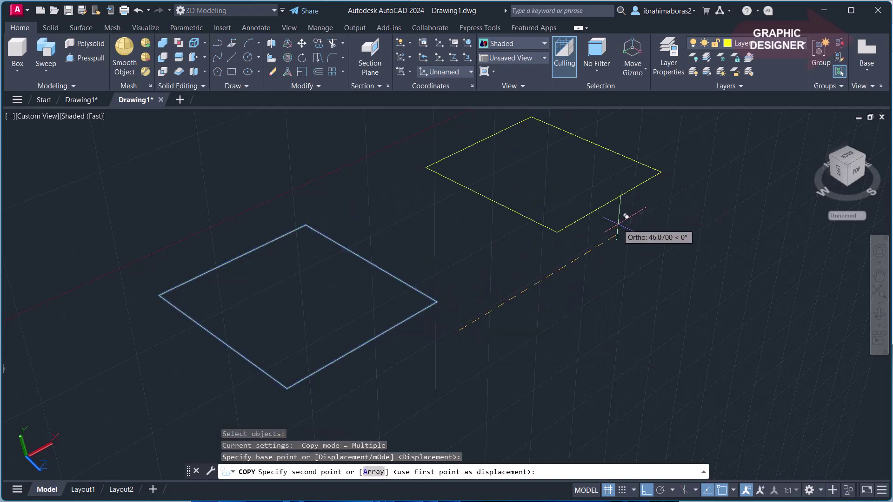
left_click(605, 244)
key("Escape")
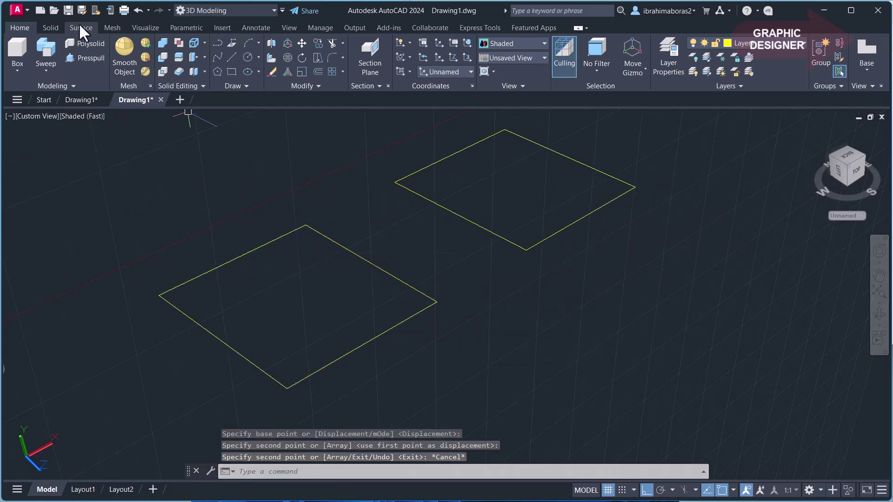
left_click(85, 57)
left_click(369, 345)
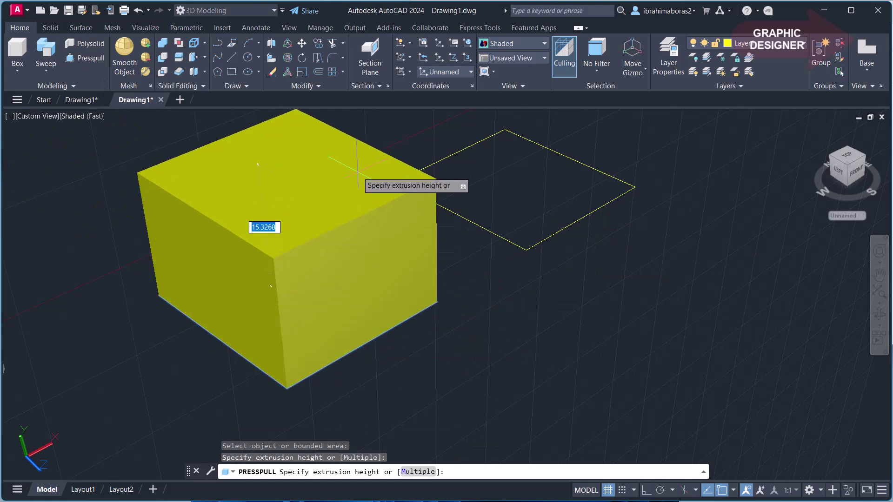
- Press-pull both rectangles together into two boxes using the Multiple option
left_click(408, 472)
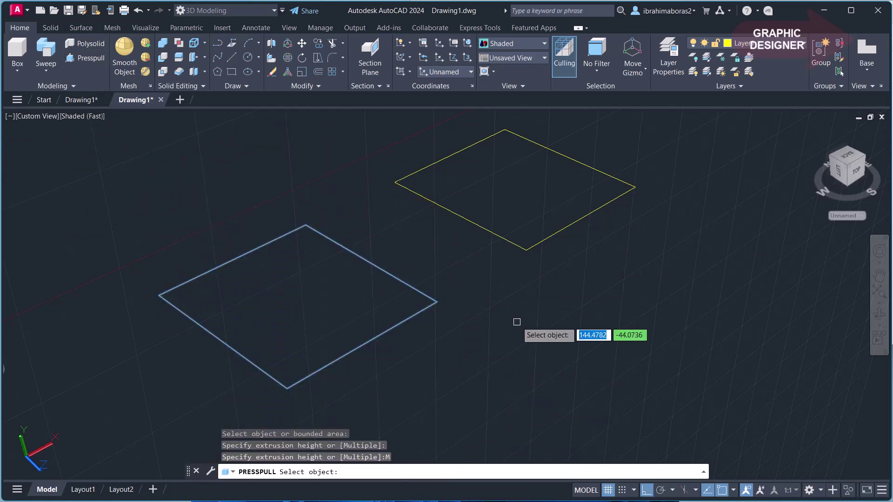
left_click(533, 241)
key("Return")
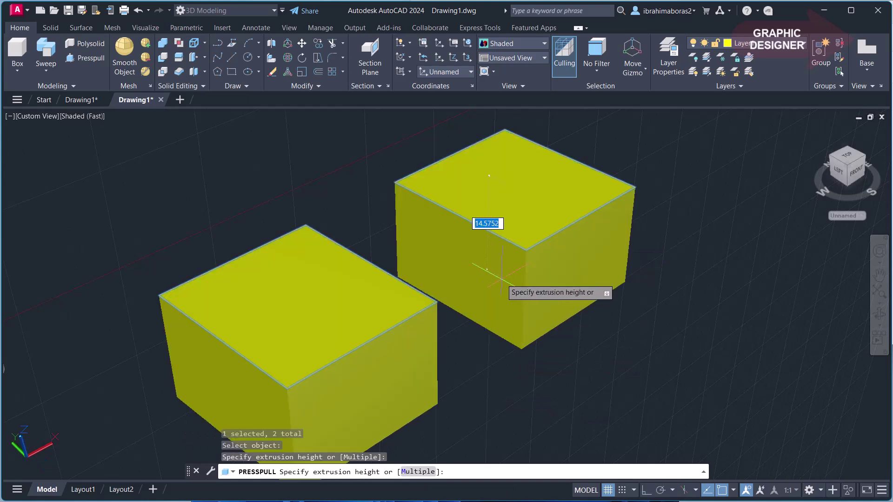
middle_click_drag(484, 279, 474, 296)
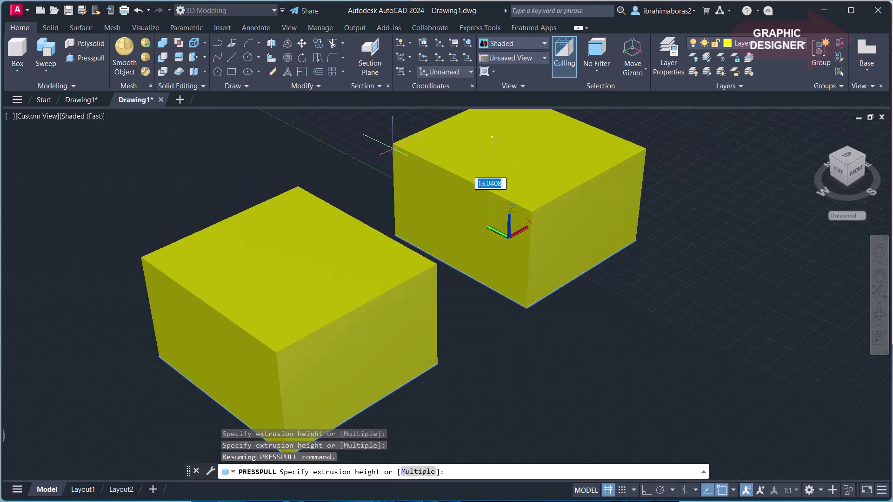
left_click(416, 148)
middle_click_drag(503, 320, 492, 331)
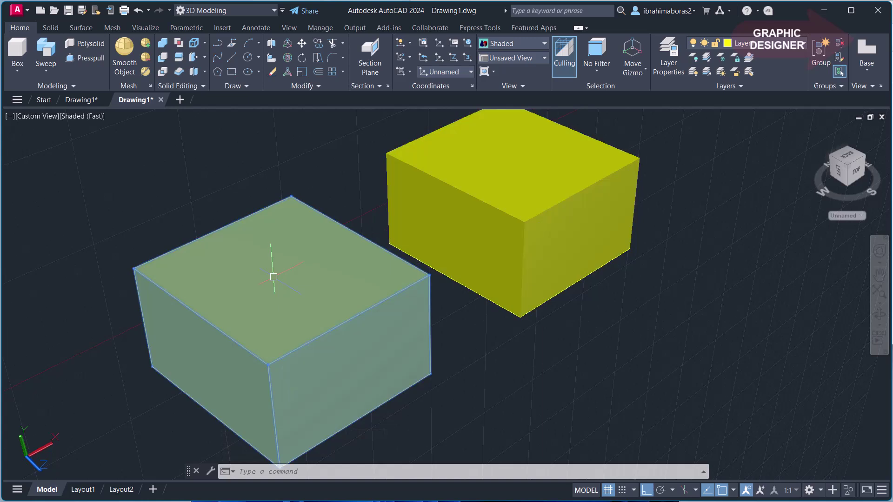
- Select both boxes' top faces with Presspull's Multiple option
left_click(69, 56)
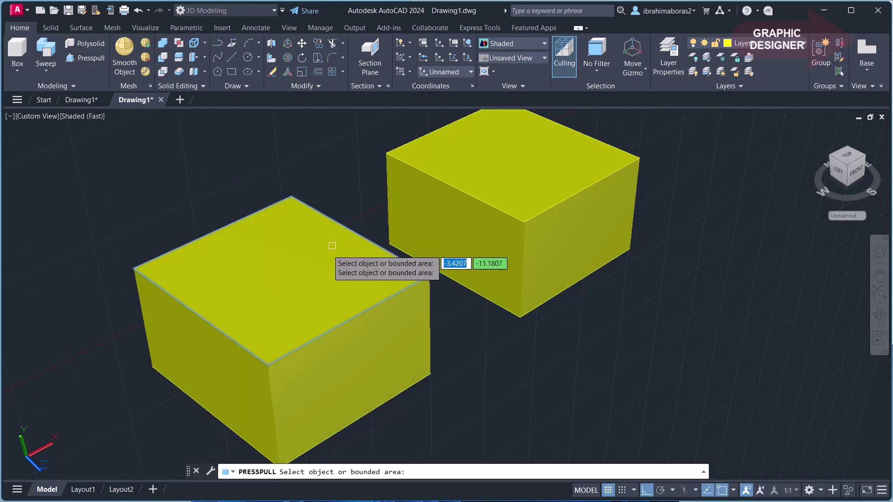
left_click(303, 269)
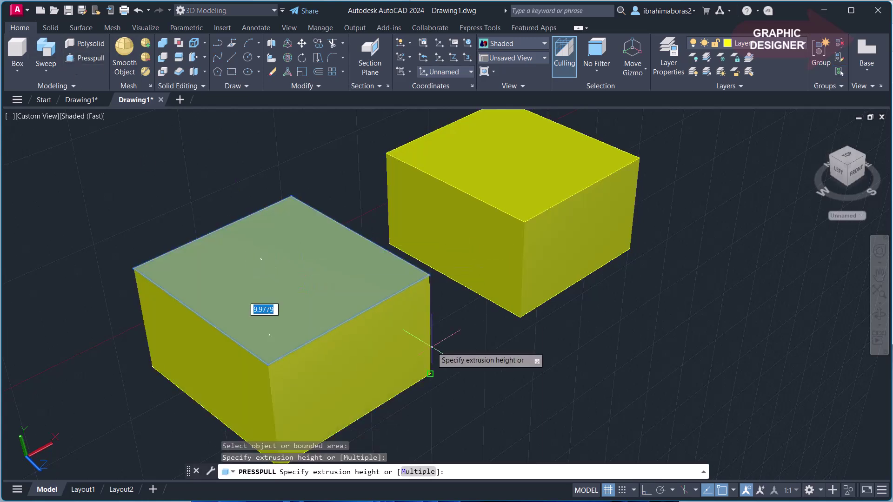
left_click(418, 472)
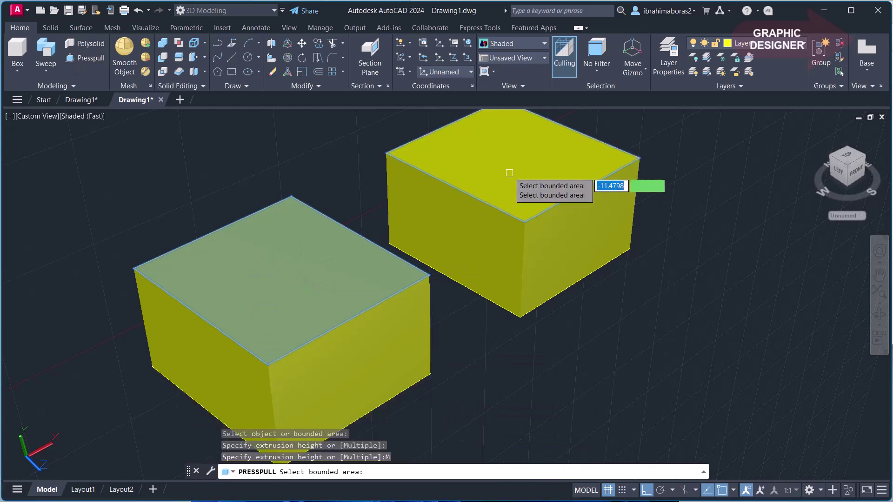
left_click(493, 132)
key("Return")
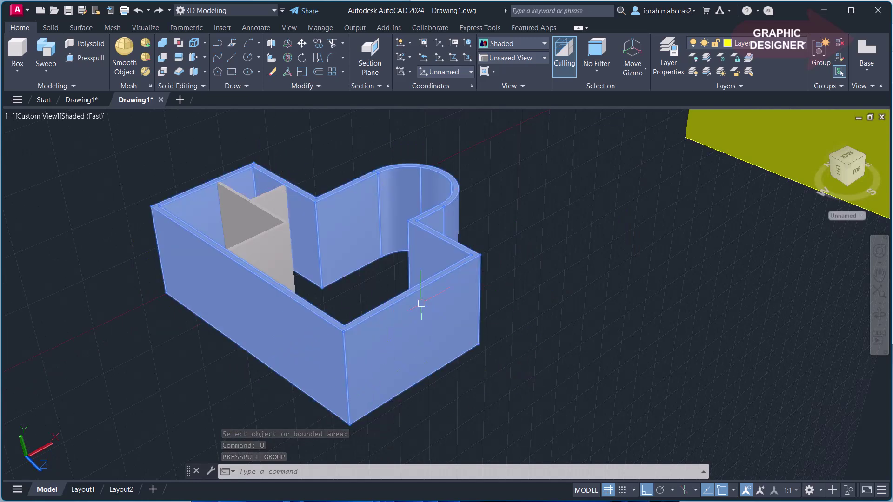
- Thicken the front wall outward by press-pulling its outer face
key("Escape")
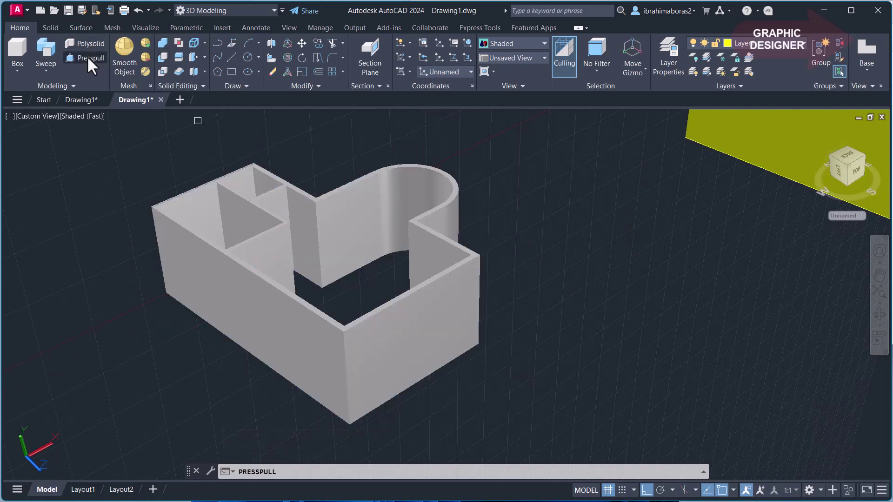
left_click(87, 56)
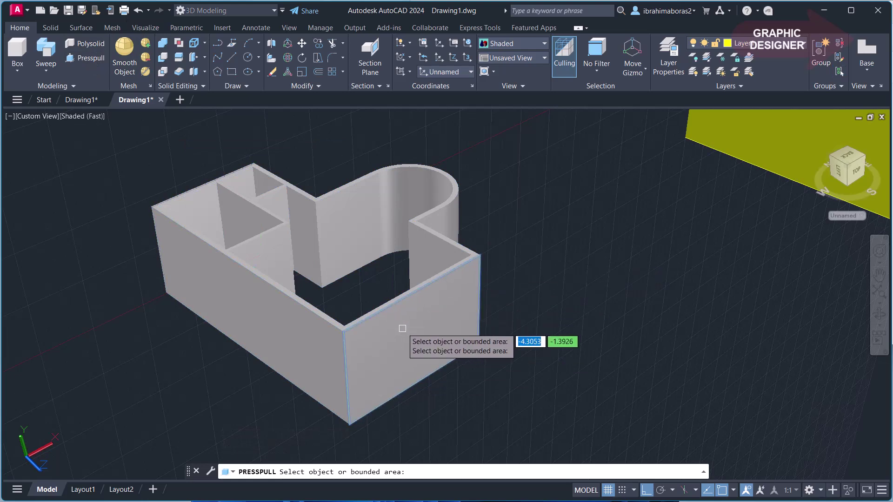
left_click(402, 329)
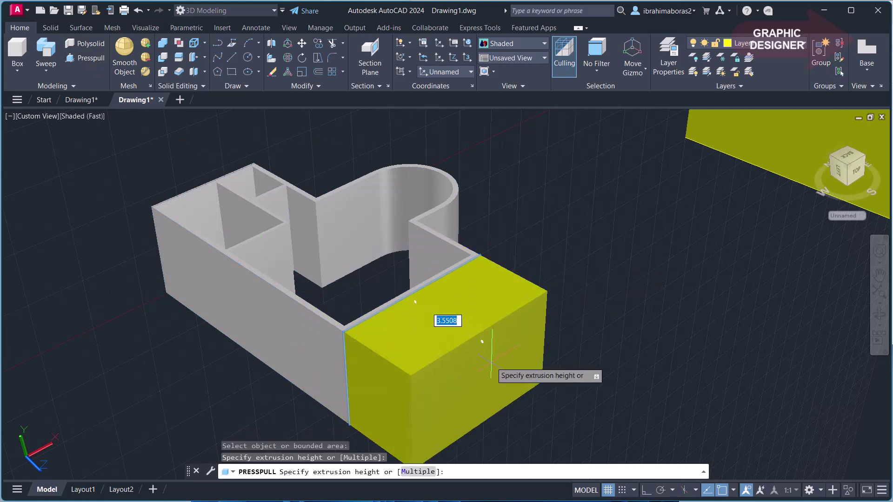
left_click(486, 344)
- Extrude the triangular area between the interior walls with Presspull, then end the command
scroll(325, 304, "up", 3)
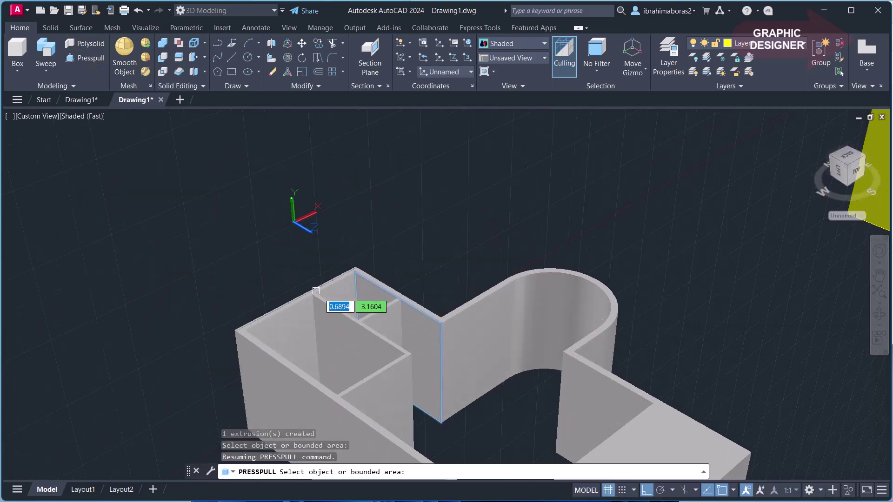
scroll(298, 373, "up", 2)
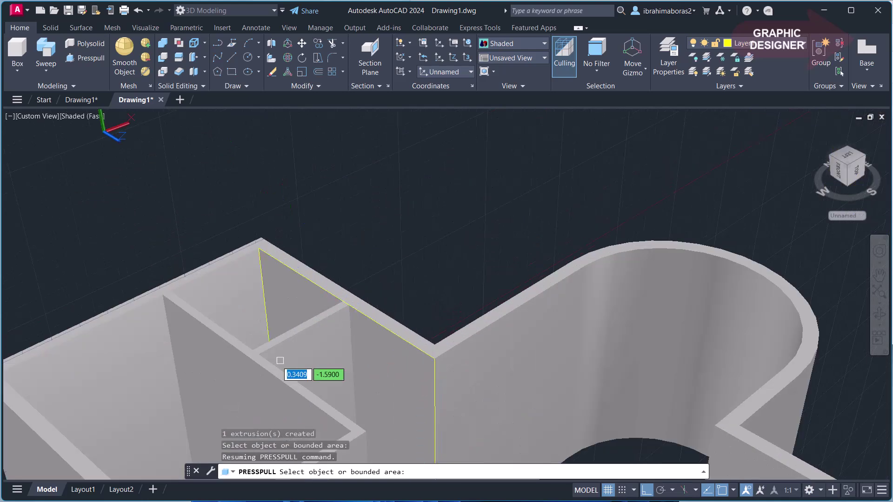
left_click(262, 382)
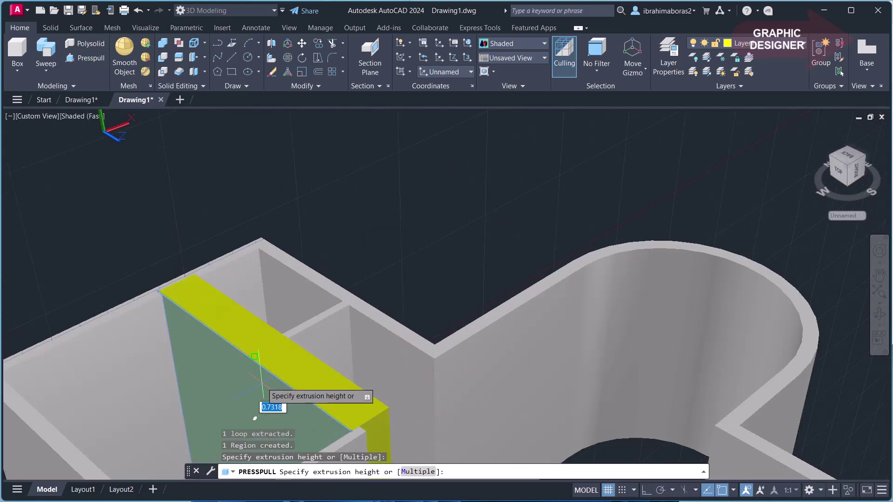
left_click(219, 411)
scroll(288, 381, "down", 5)
middle_click_drag(418, 423, 331, 383)
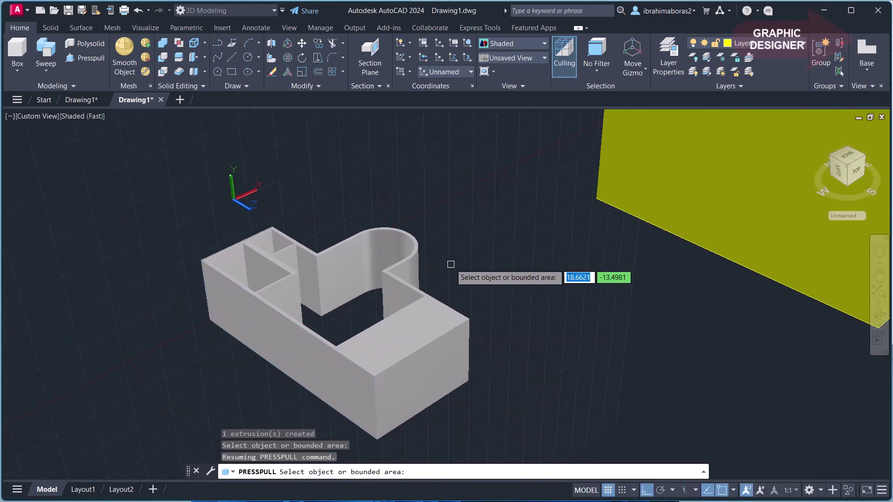
scroll(479, 267, "down", 3)
middle_click_drag(513, 273, 459, 329)
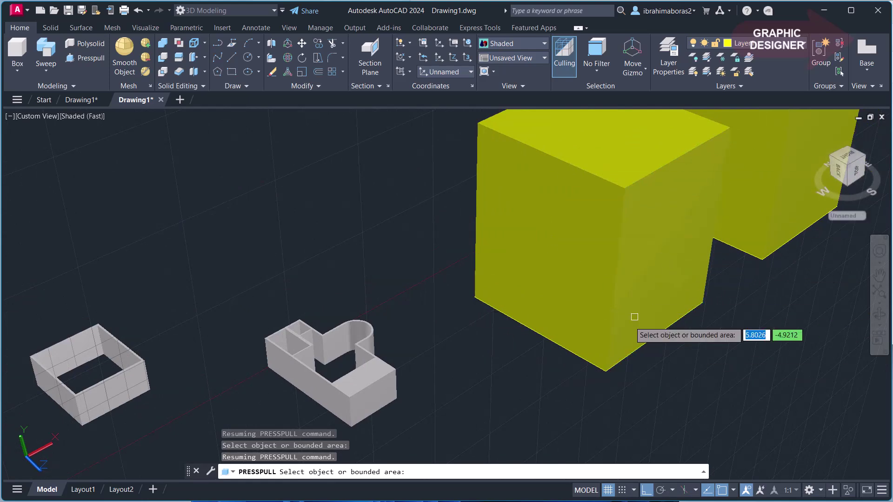
scroll(434, 331, "down", 1)
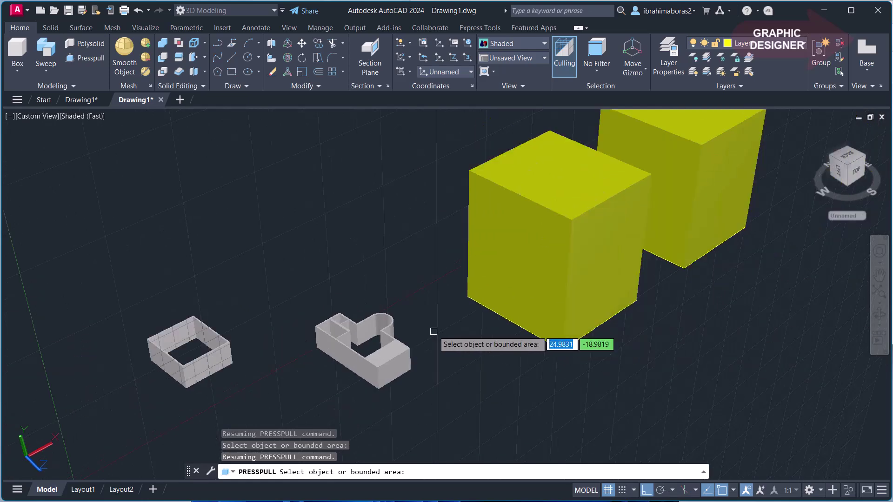
key("Return")
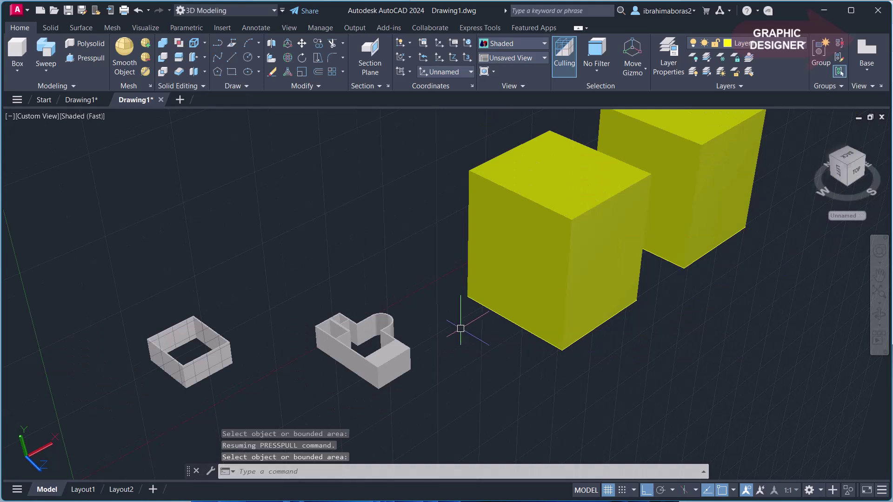